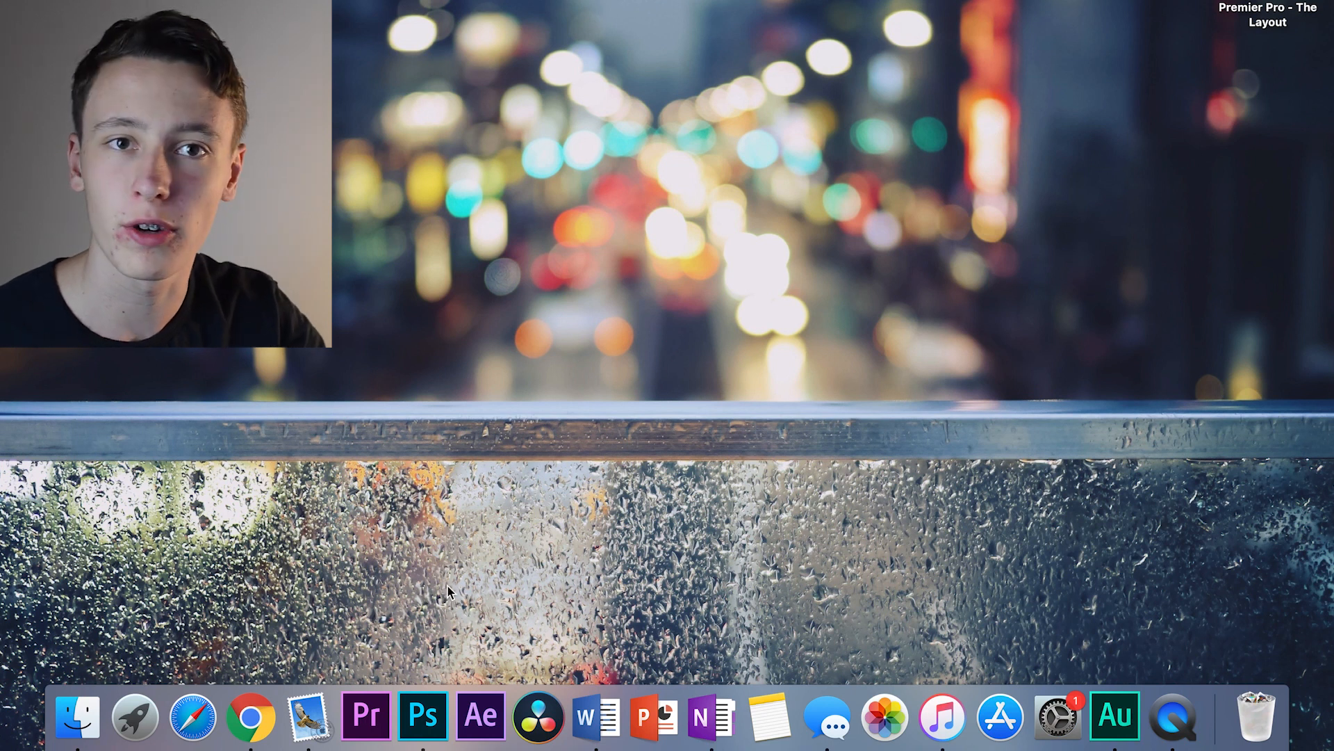
Open Adobe Creative Cloud and look through its list of available apps for Premiere Pro CC.
{"action": "left_click", "coordinate": [973, 13]}
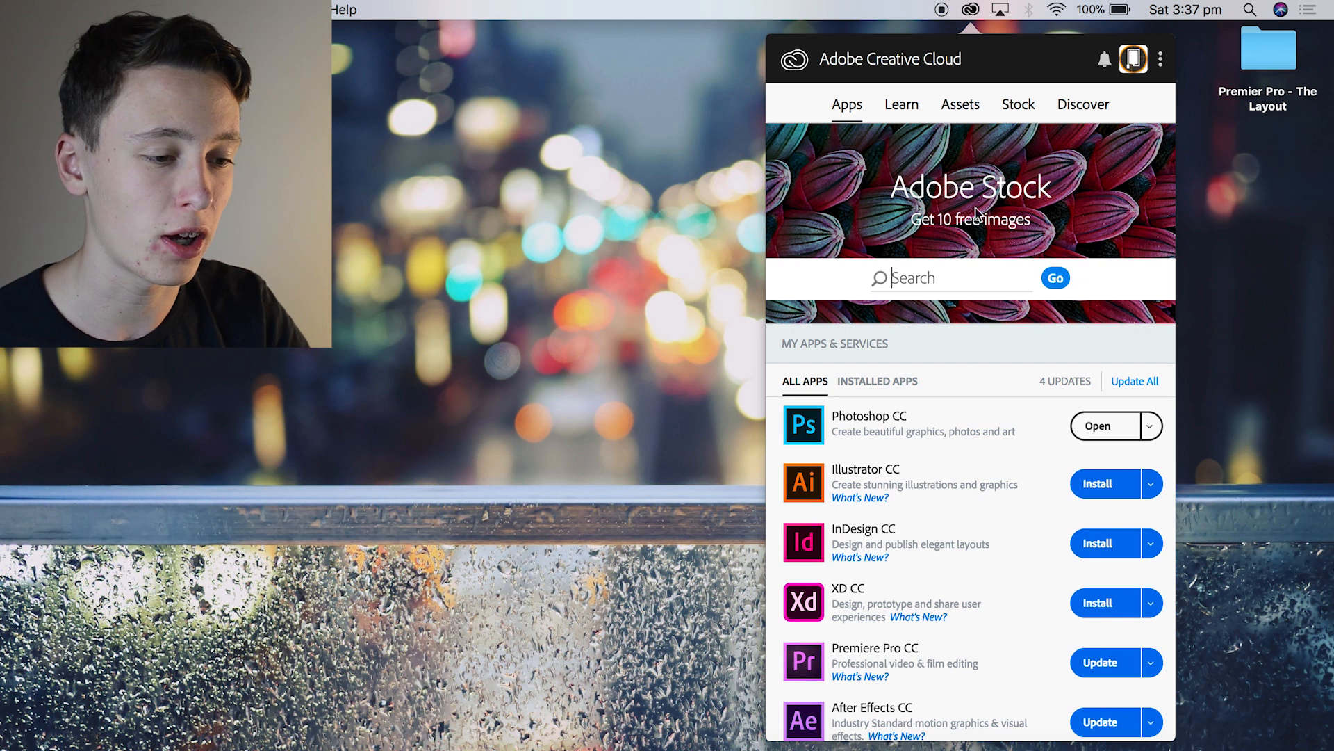
{"action": "scroll", "coordinate": [951, 442], "scroll_direction": "down", "scroll_amount": 2}
{"action": "scroll", "coordinate": [951, 442], "scroll_direction": "down", "scroll_amount": 10}
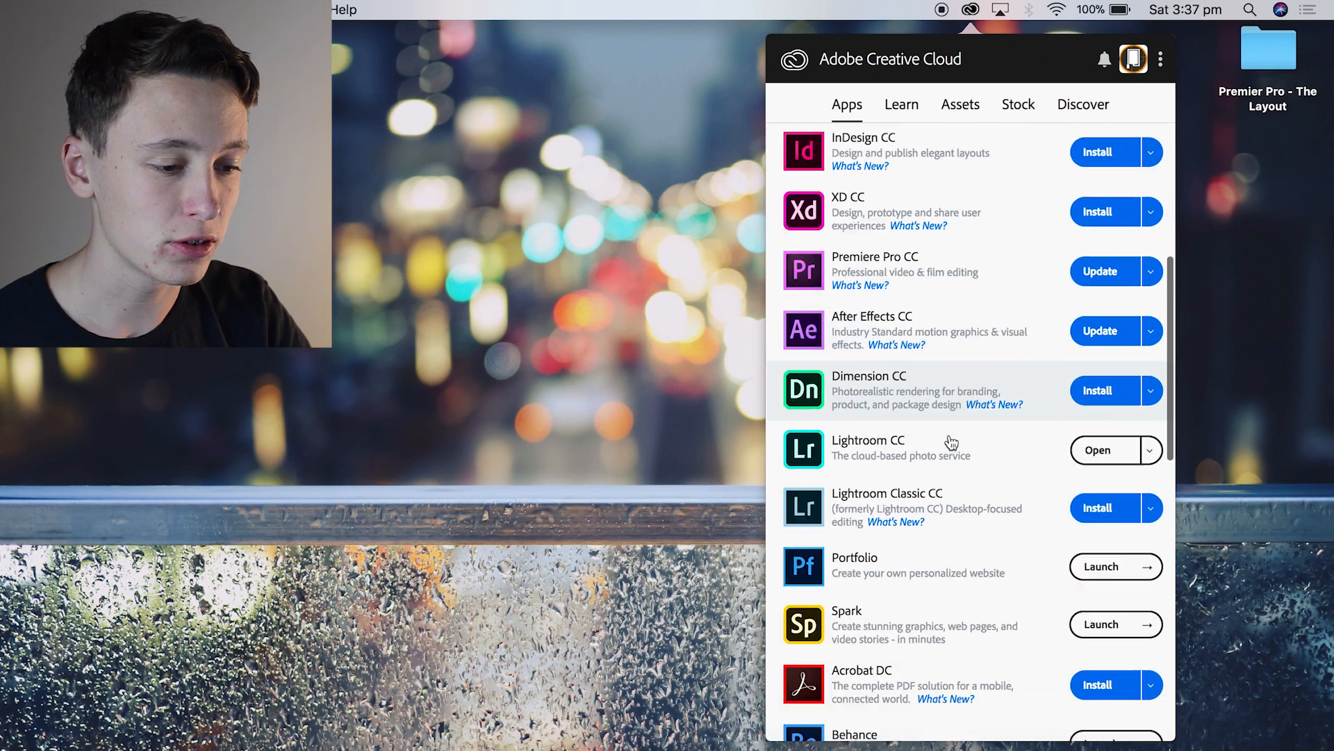
{"action": "scroll", "coordinate": [952, 442], "scroll_direction": "down", "scroll_amount": 6}
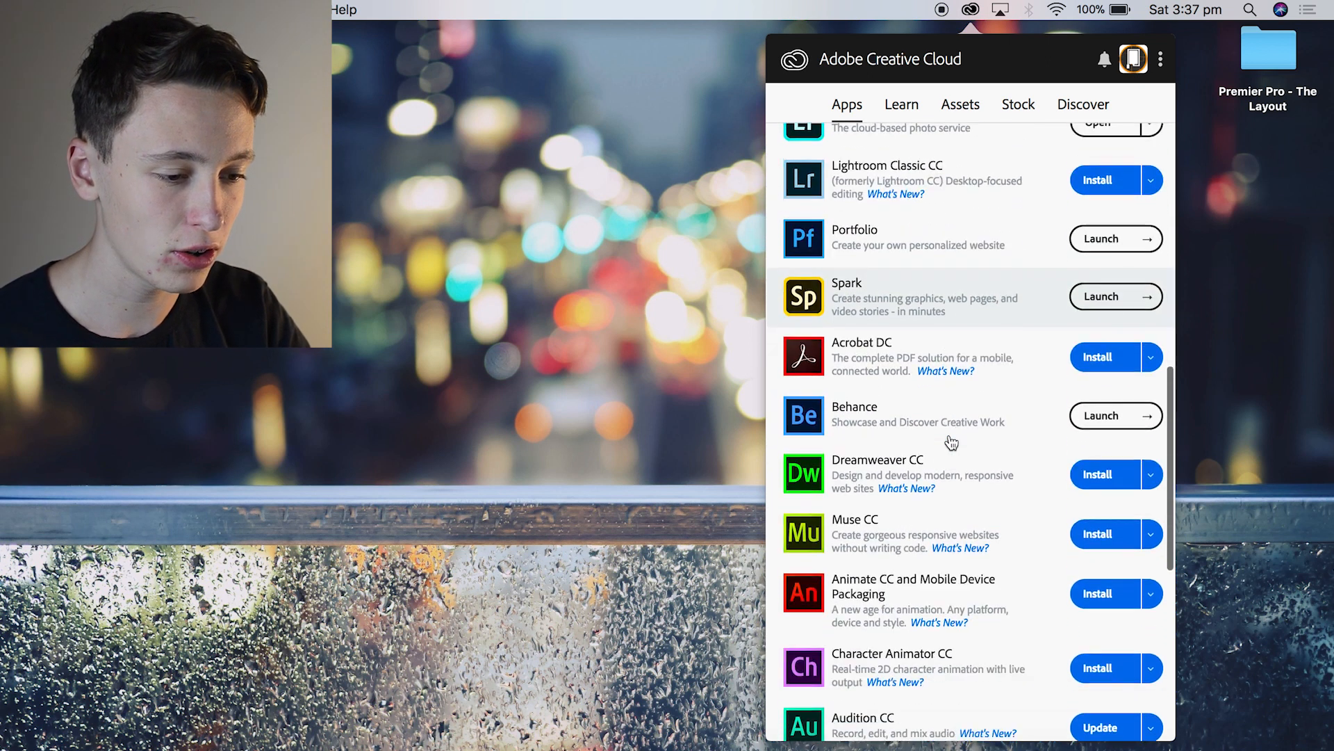
{"action": "scroll", "coordinate": [952, 443], "scroll_direction": "down", "scroll_amount": 5}
{"action": "scroll", "coordinate": [956, 442], "scroll_direction": "up", "scroll_amount": 15}
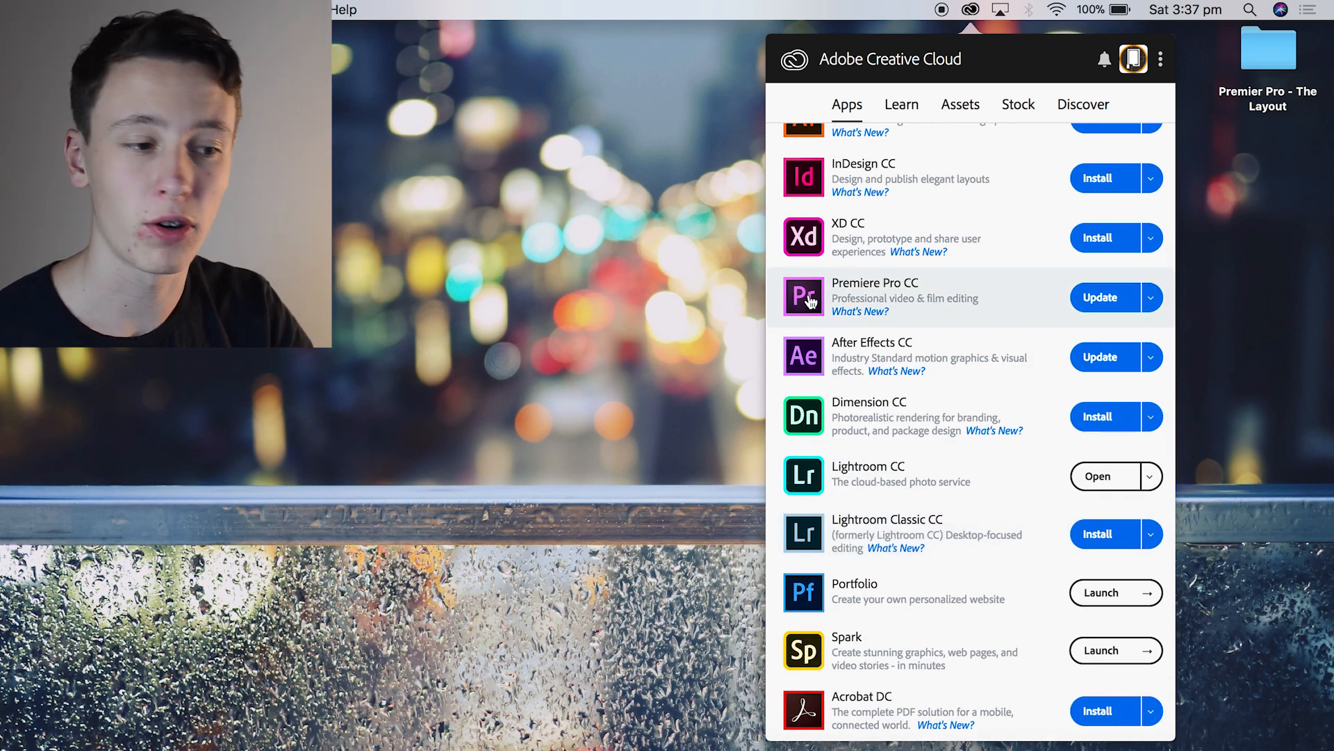
In Premiere Pro, create a new project named "Tutorial 1" with the default location and settings.
{"action": "left_click", "coordinate": [601, 387]}
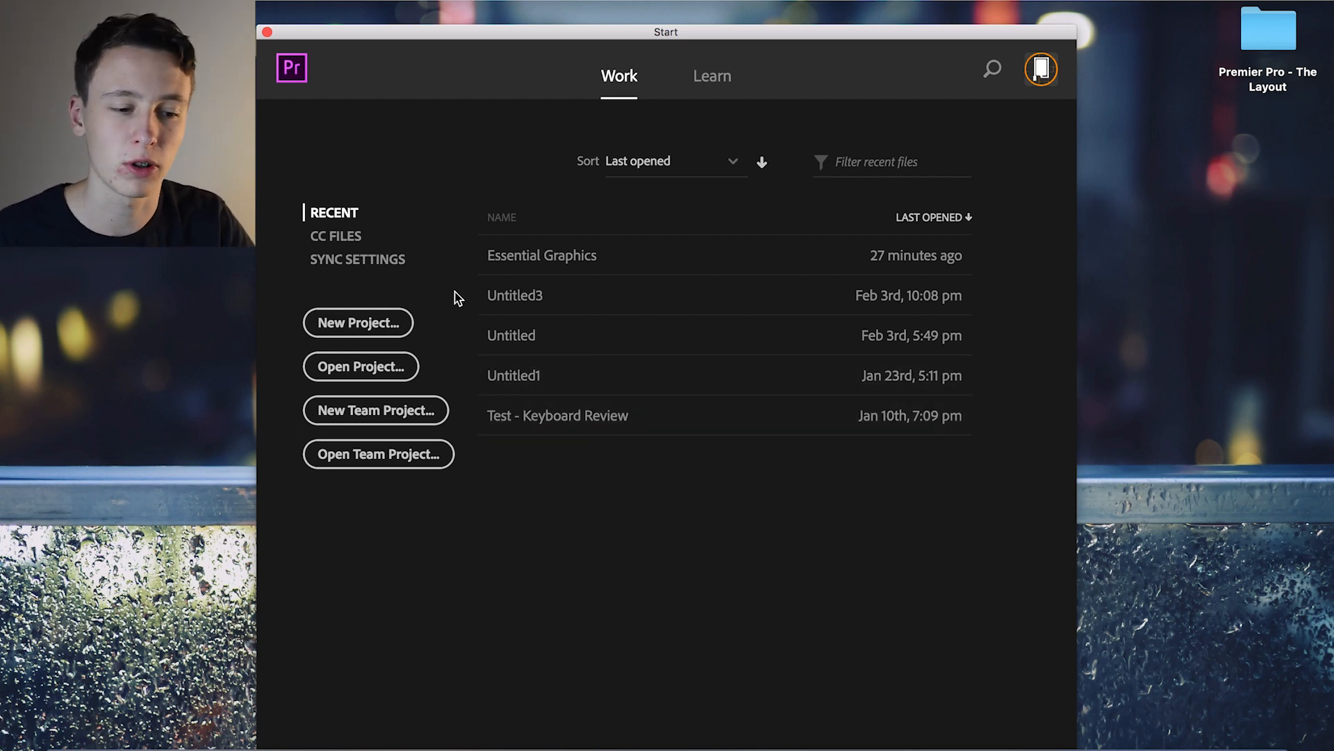
{"action": "left_click", "coordinate": [366, 325]}
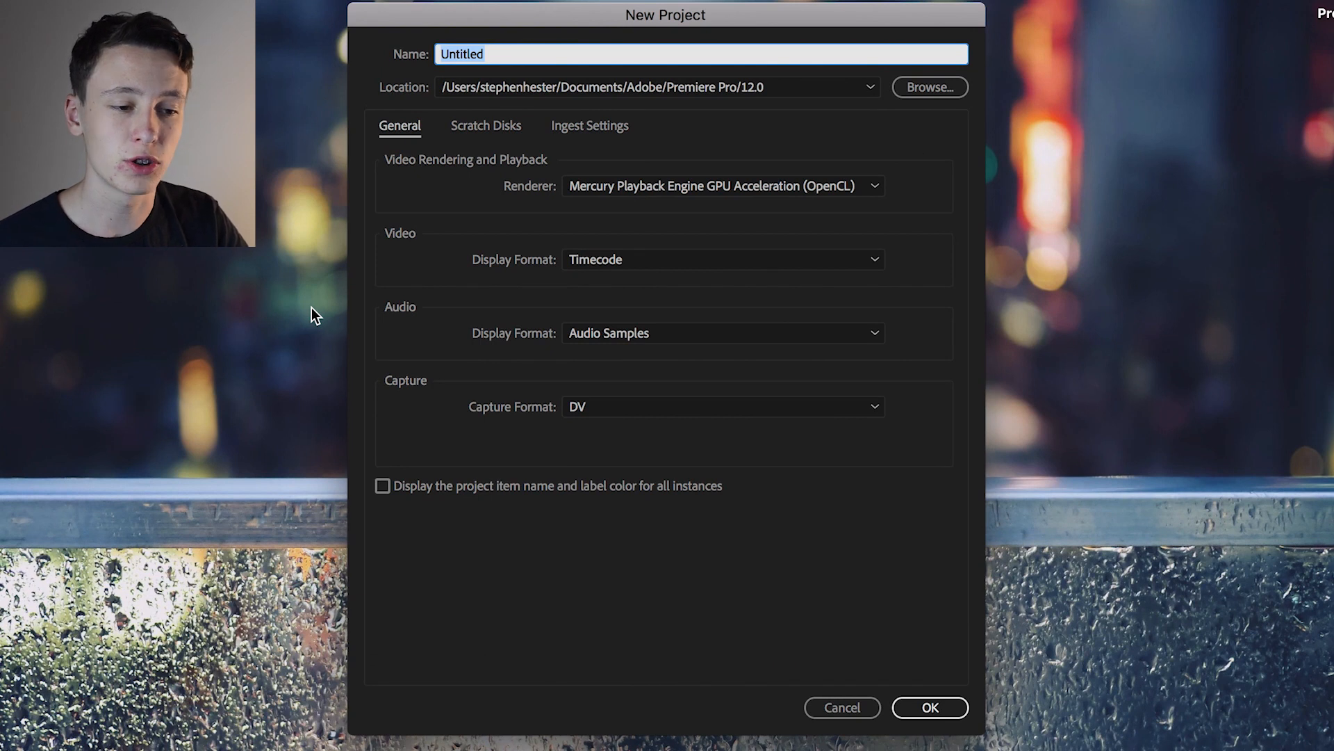
{"action": "type", "text": "Tutorial 1"}
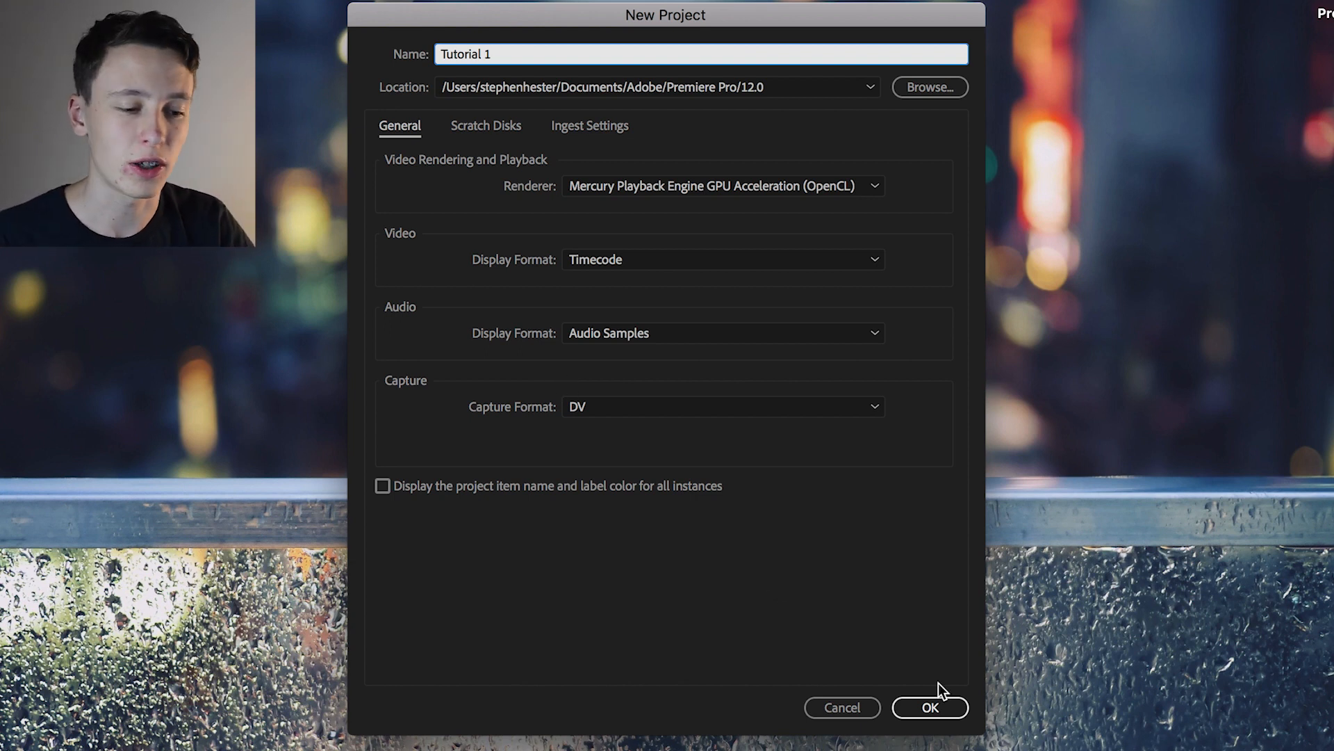
{"action": "left_click", "coordinate": [939, 710]}
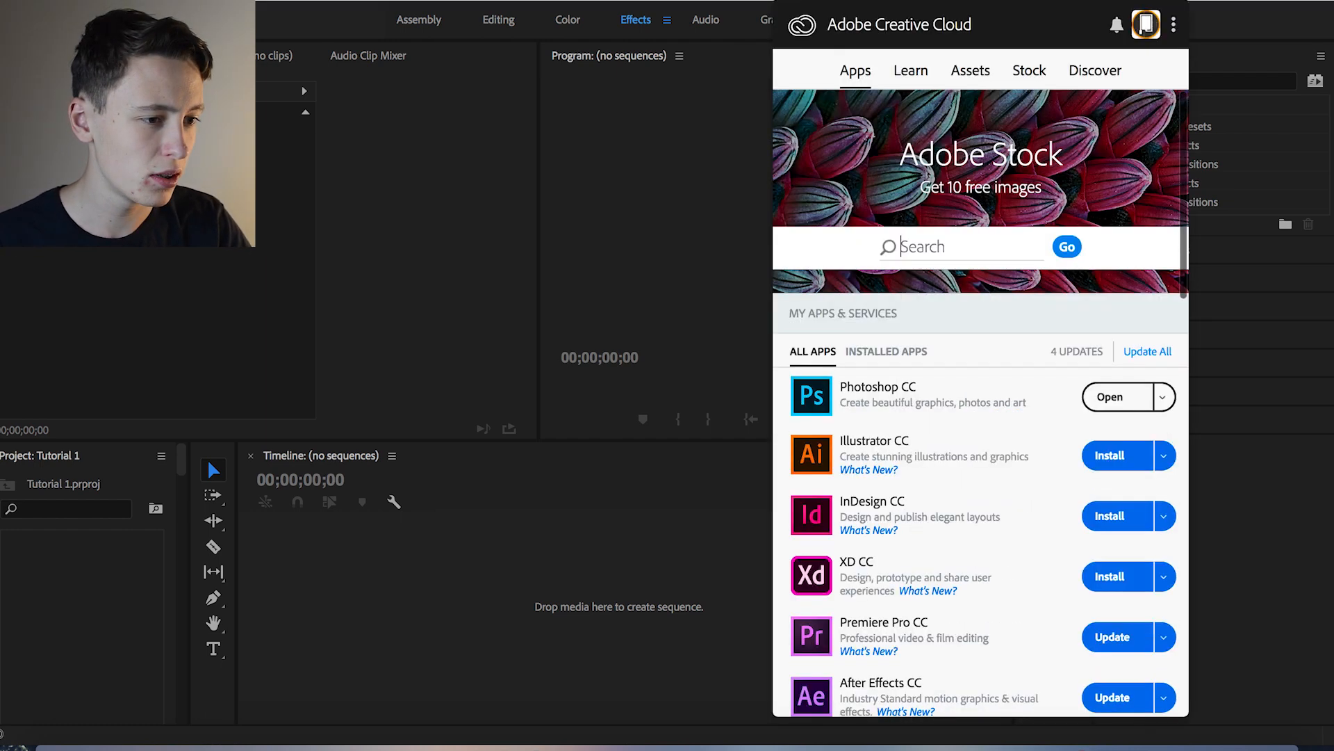
Dismiss the Creative Cloud app list and widen the Project panel beside the timeline.
{"action": "scroll", "coordinate": [948, 570], "scroll_direction": "down", "scroll_amount": 5}
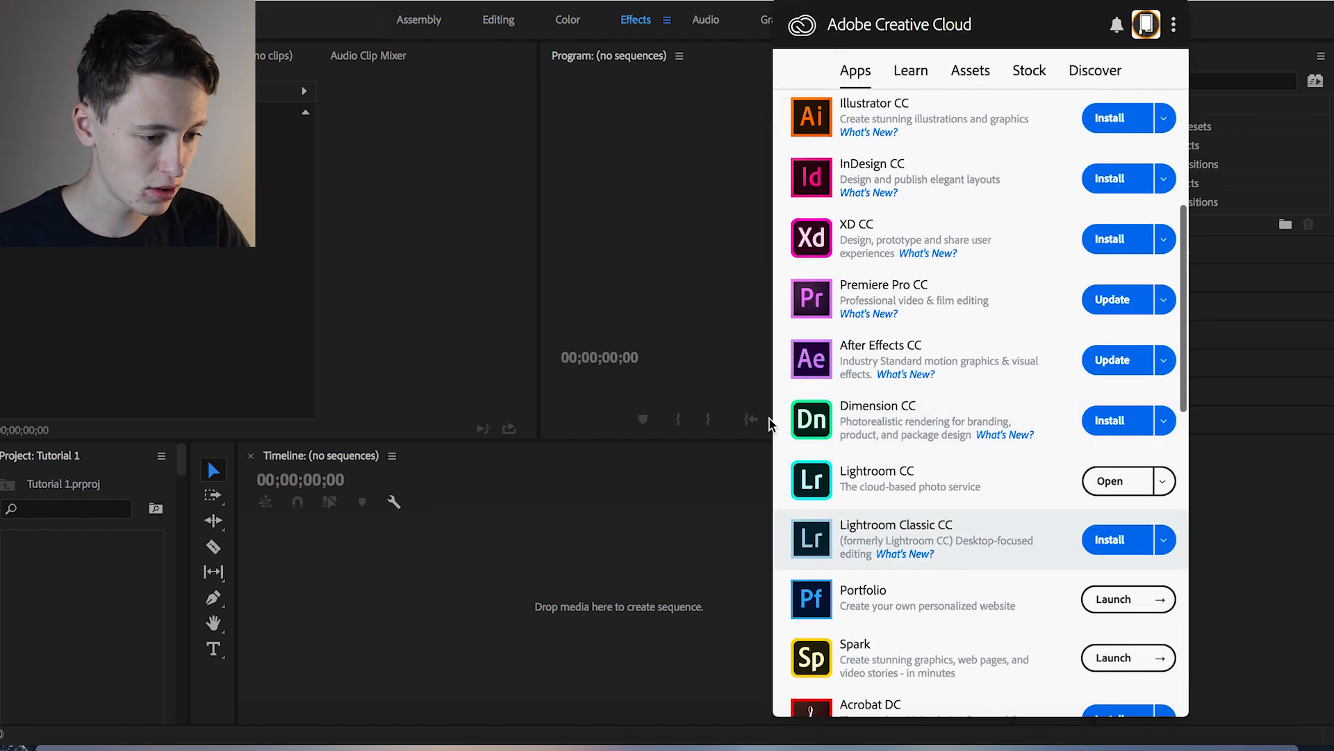
{"action": "left_click", "coordinate": [685, 280]}
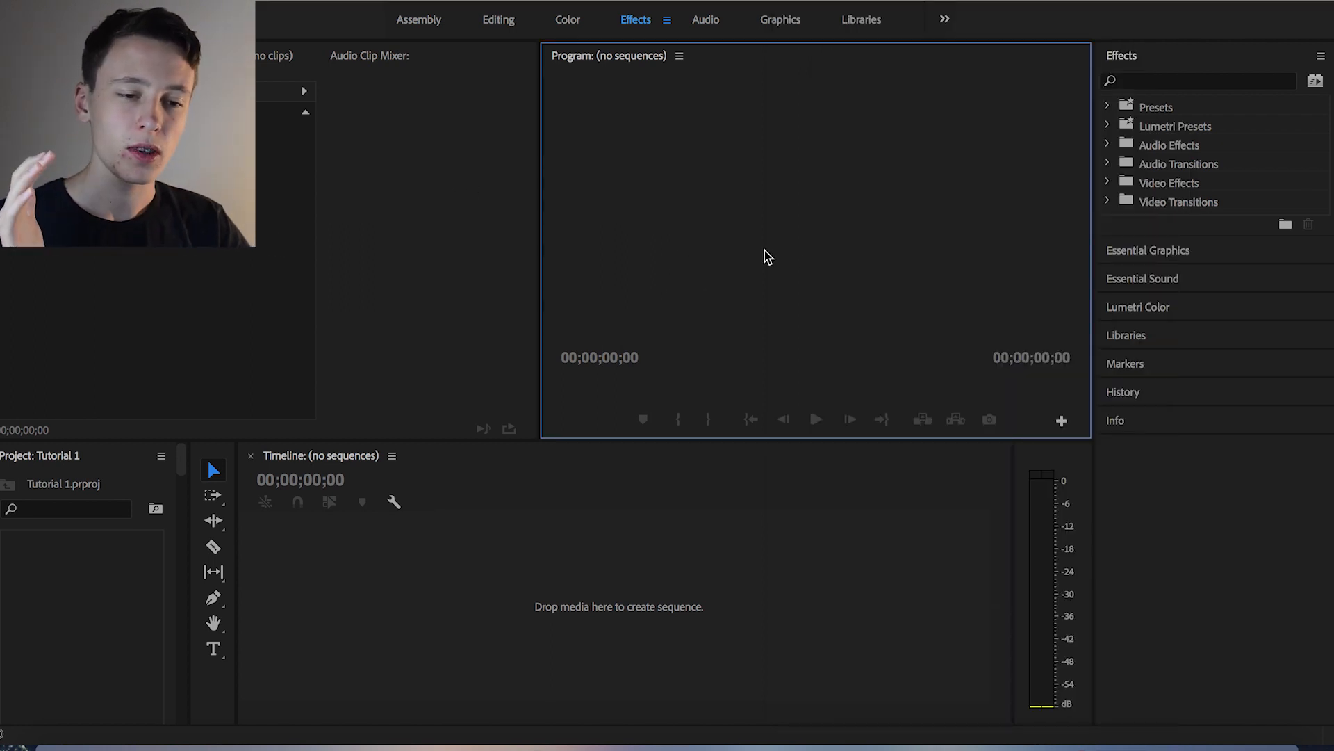
{"action": "left_click_drag", "start_coordinate": [193, 576], "coordinate": [299, 574]}
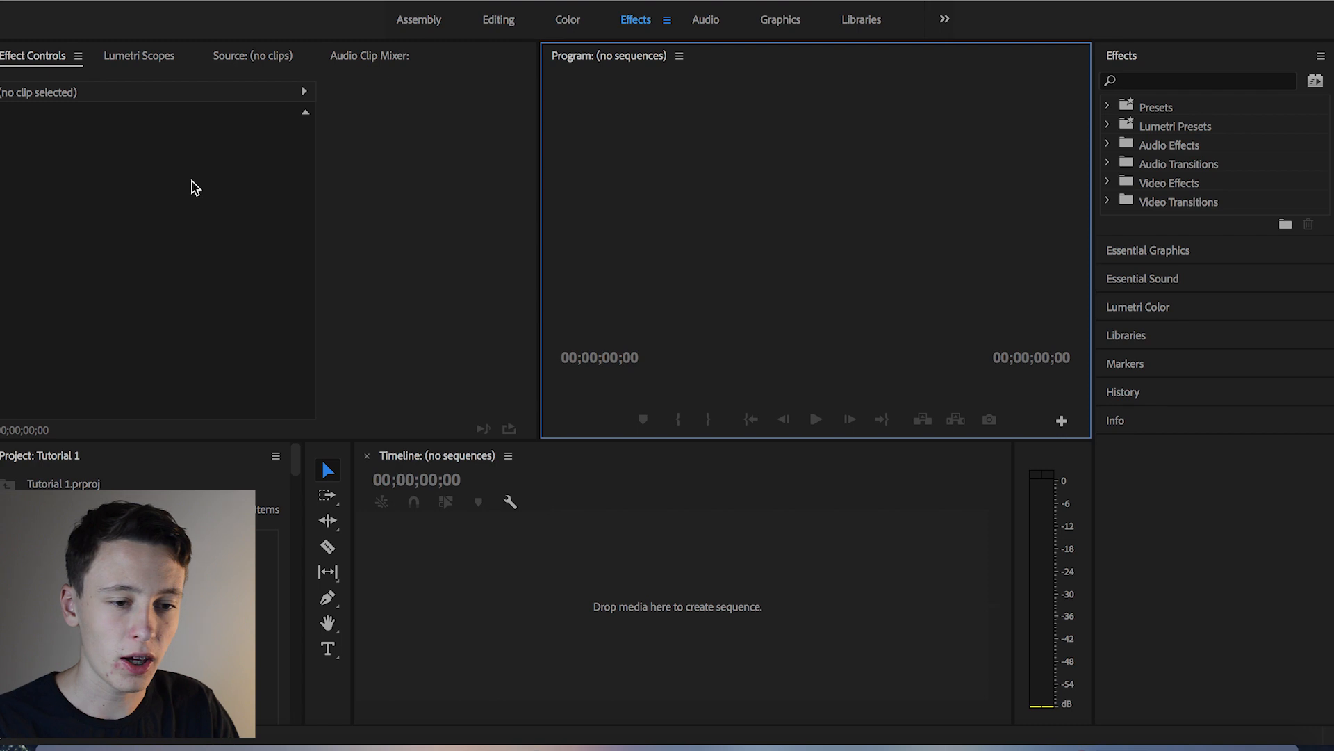
Examine the Lumetri Scopes, Source, Audio Clip Mixer and Effect Controls panels in turn, ending on Audio Clip Mixer.
{"action": "left_click", "coordinate": [146, 59]}
{"action": "left_click", "coordinate": [243, 61]}
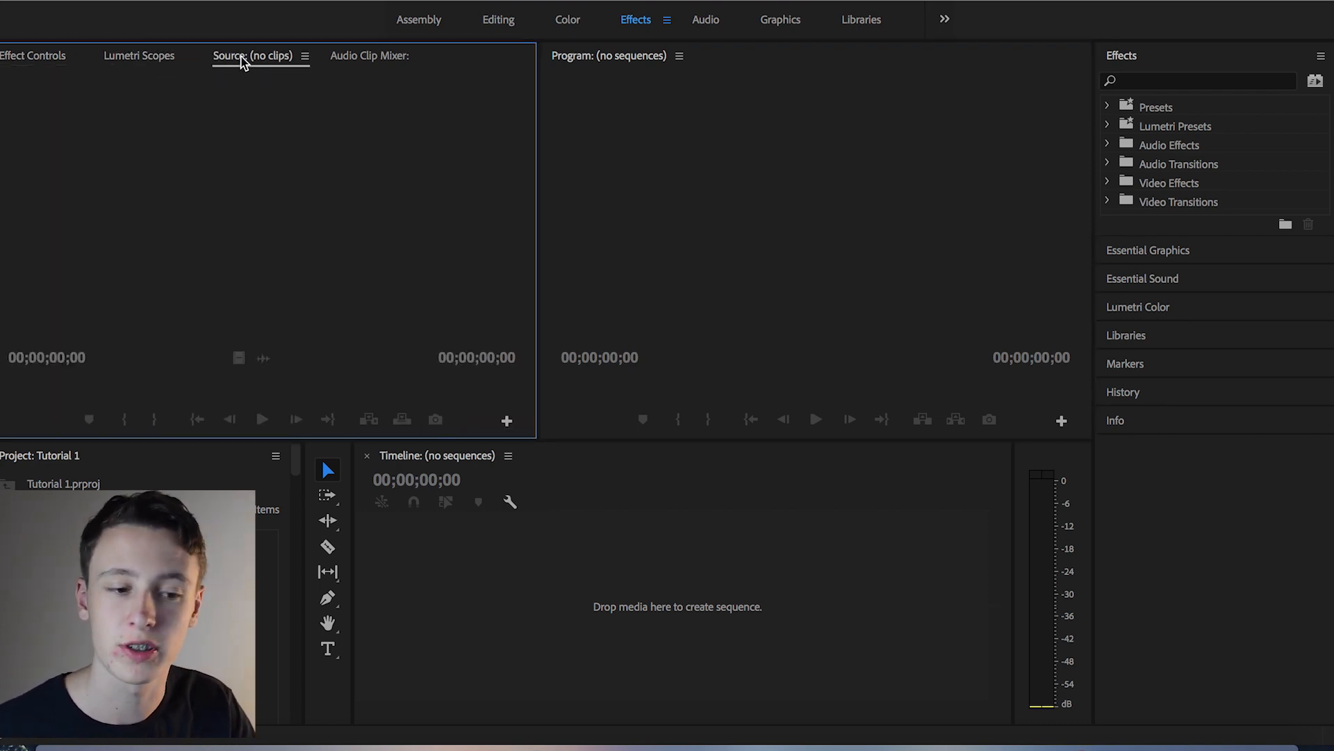
{"action": "left_click", "coordinate": [375, 59]}
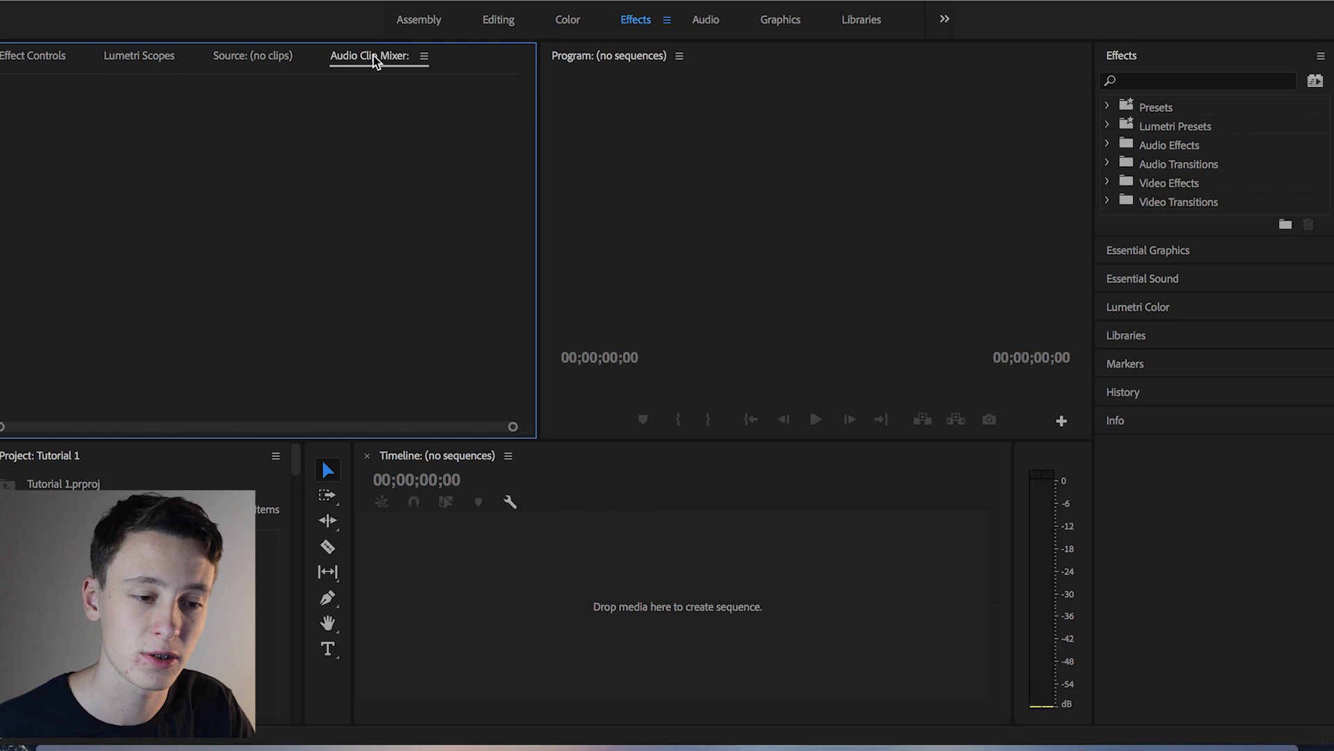
{"action": "left_click", "coordinate": [17, 59]}
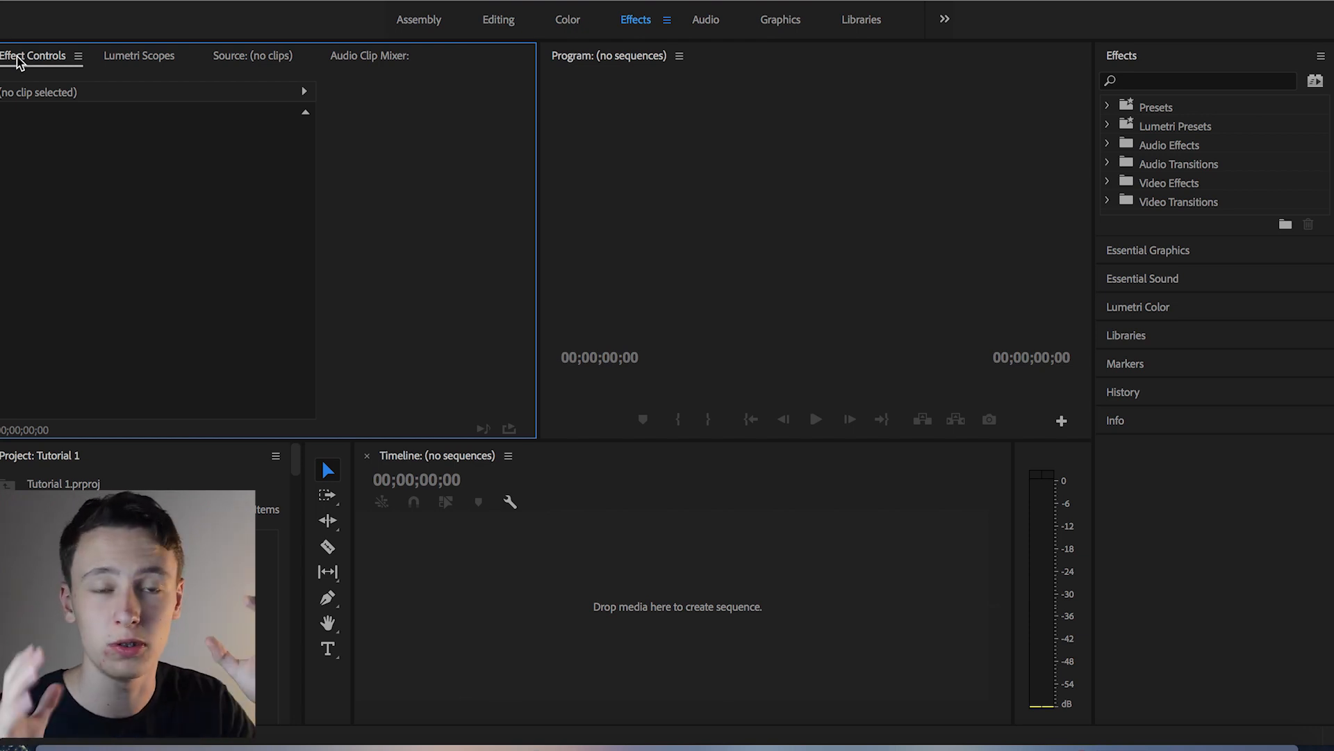
{"action": "left_click", "coordinate": [154, 58]}
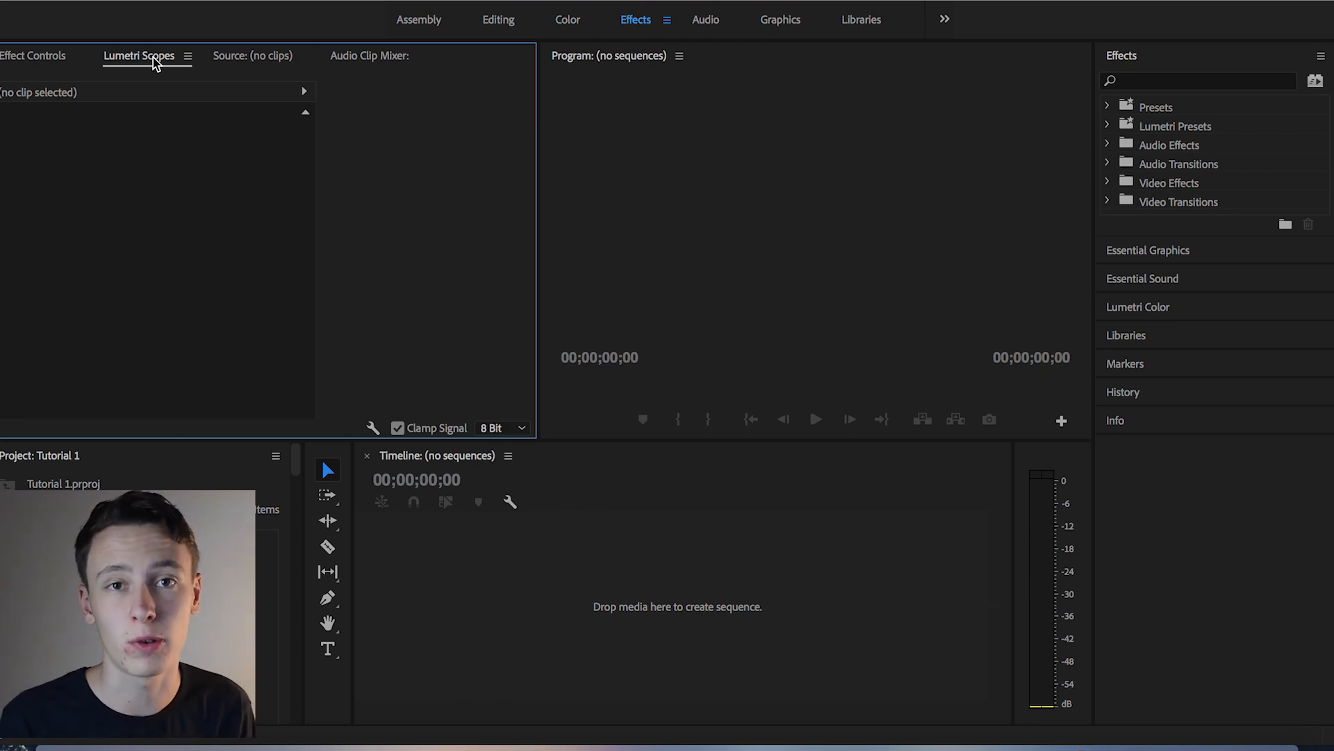
{"action": "left_click", "coordinate": [251, 55]}
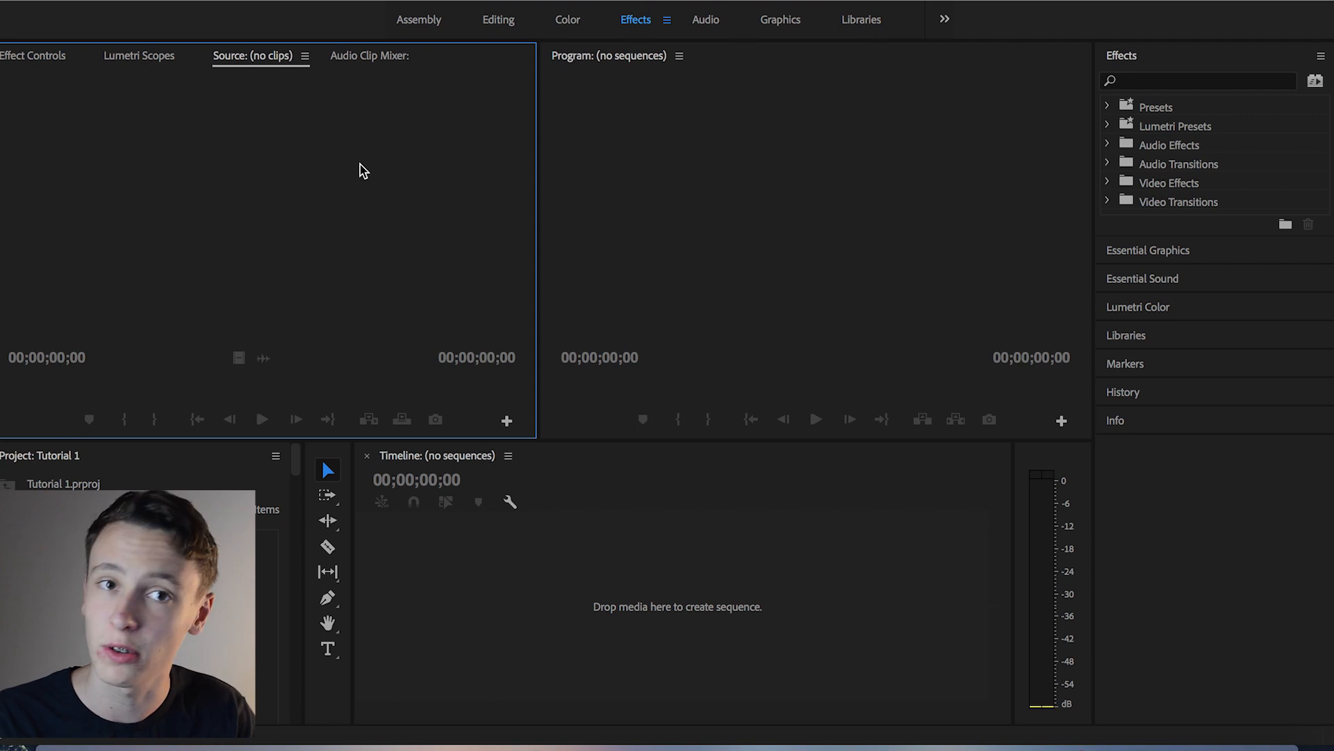
{"action": "left_click", "coordinate": [366, 64]}
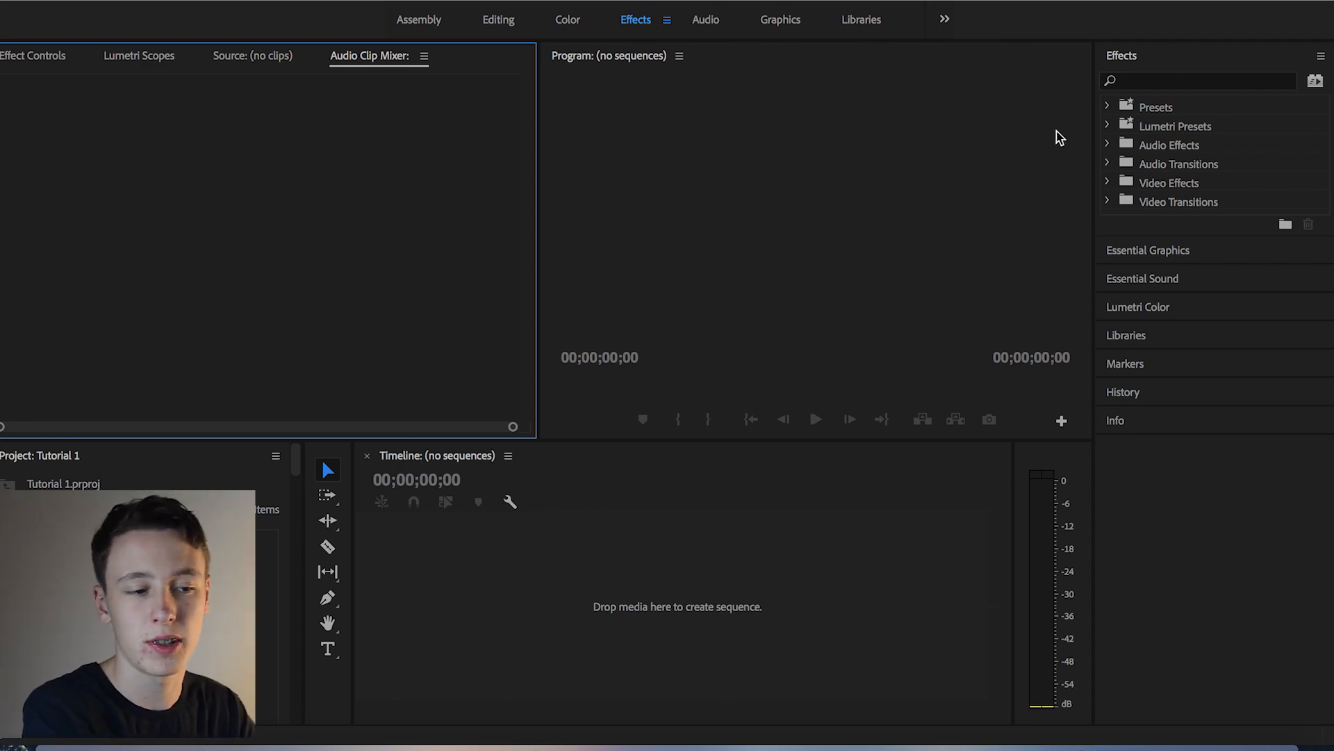
Examine the Essential Graphics, Effects and Info panels of the Effects workspace.
{"action": "left_click", "coordinate": [1180, 256]}
{"action": "left_click", "coordinate": [1150, 59]}
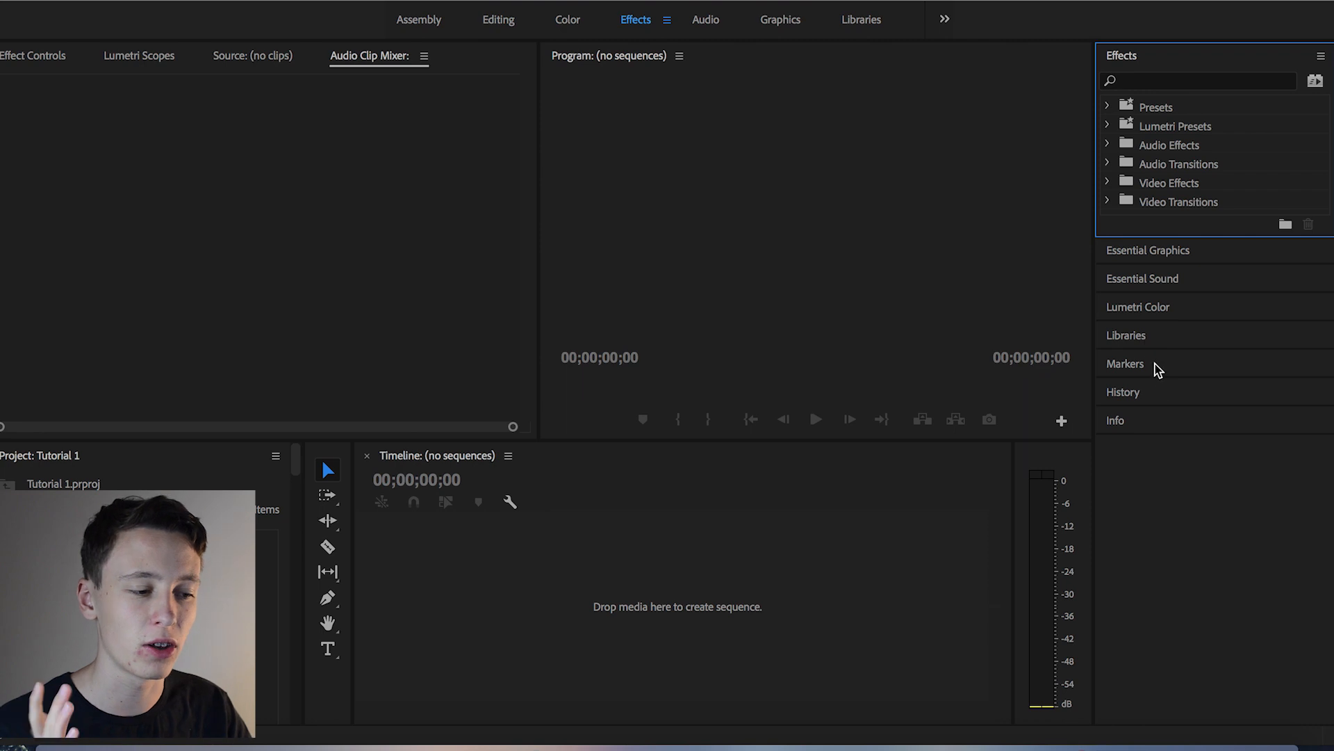
{"action": "left_click", "coordinate": [1133, 421]}
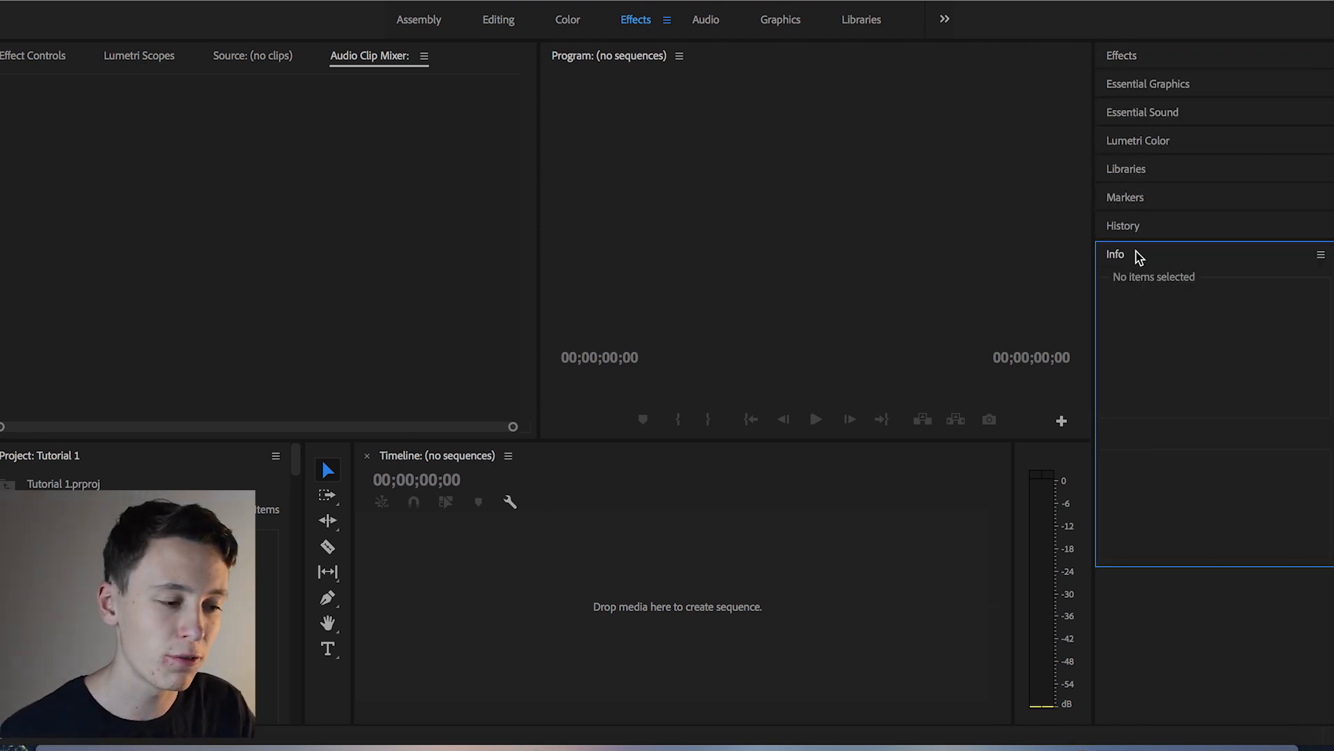
{"action": "left_click", "coordinate": [1137, 256]}
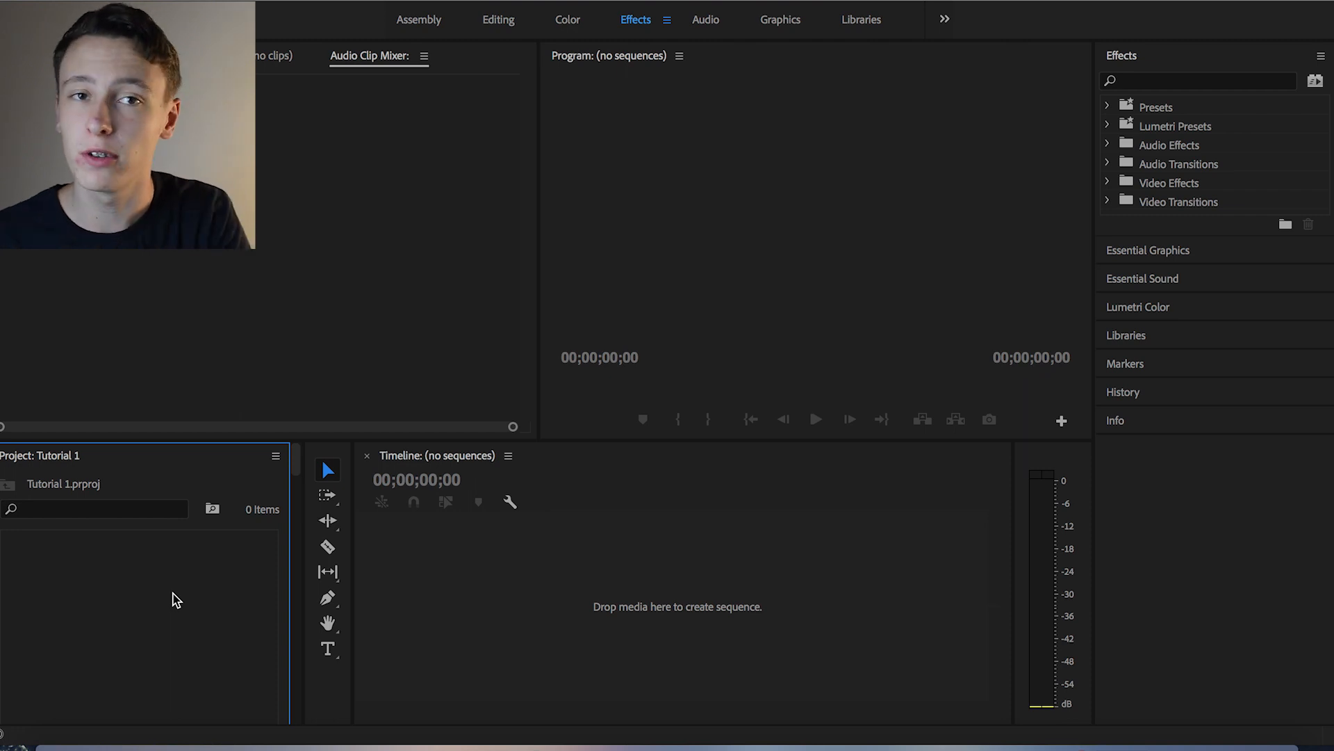
Import Introduction.MOV and Happy.mp3 into the project and make the Project and timeline panels taller.
{"action": "scroll", "coordinate": [175, 600], "scroll_direction": "down", "scroll_amount": 1}
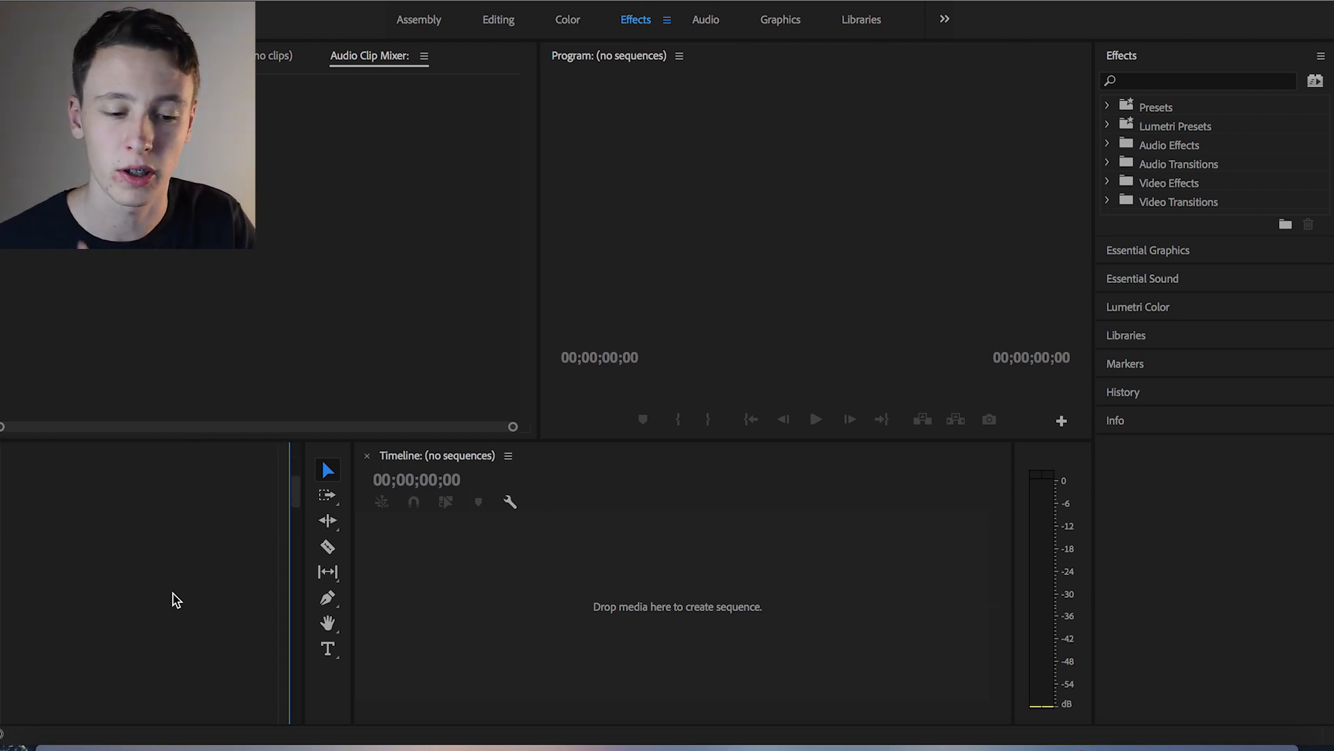
{"action": "scroll", "coordinate": [176, 599], "scroll_direction": "up", "scroll_amount": 1}
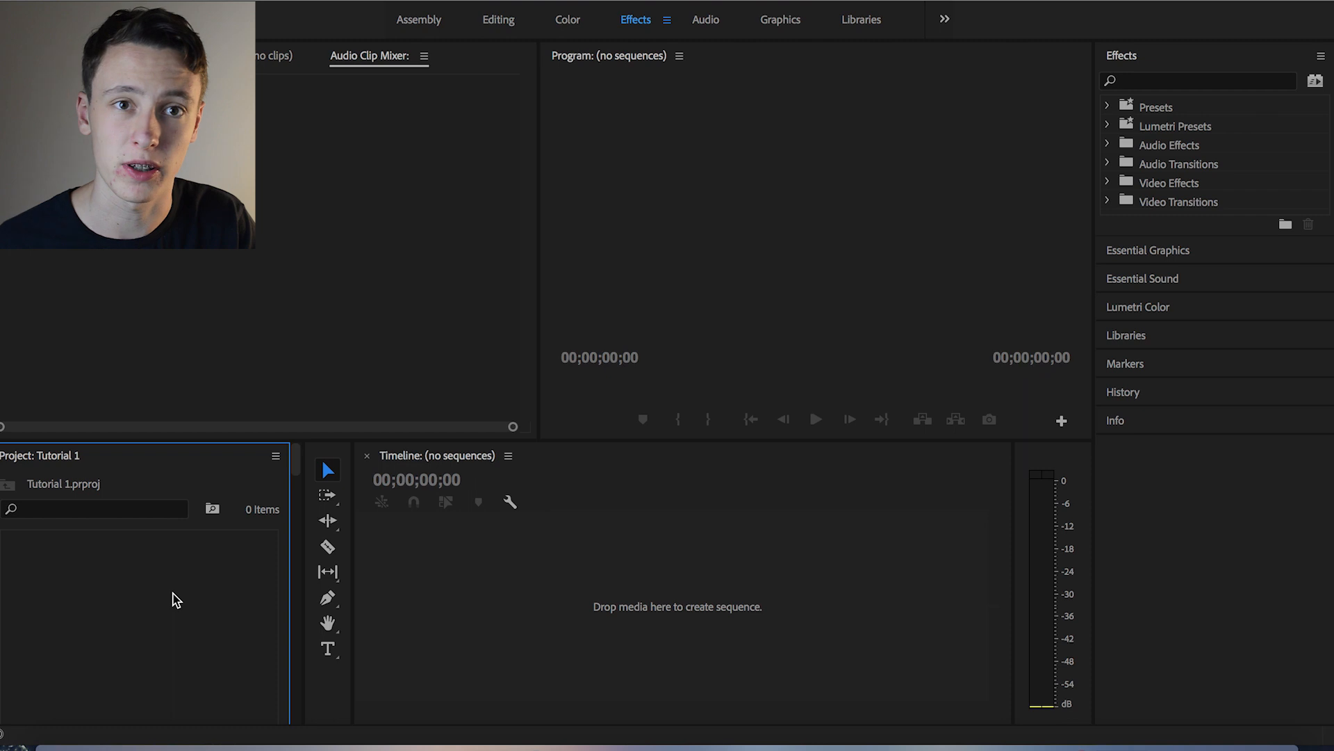
{"action": "left_click", "coordinate": [1149, 53]}
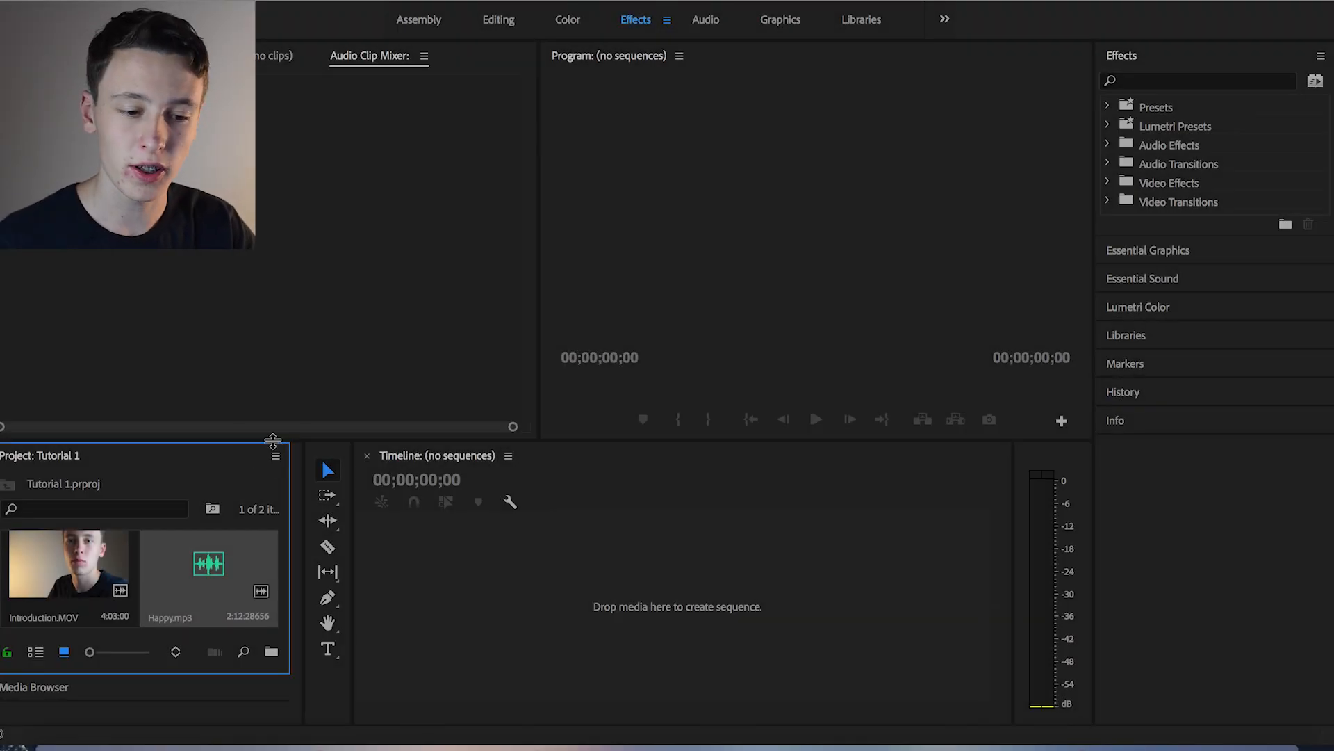
{"action": "left_click_drag", "start_coordinate": [271, 442], "coordinate": [271, 376]}
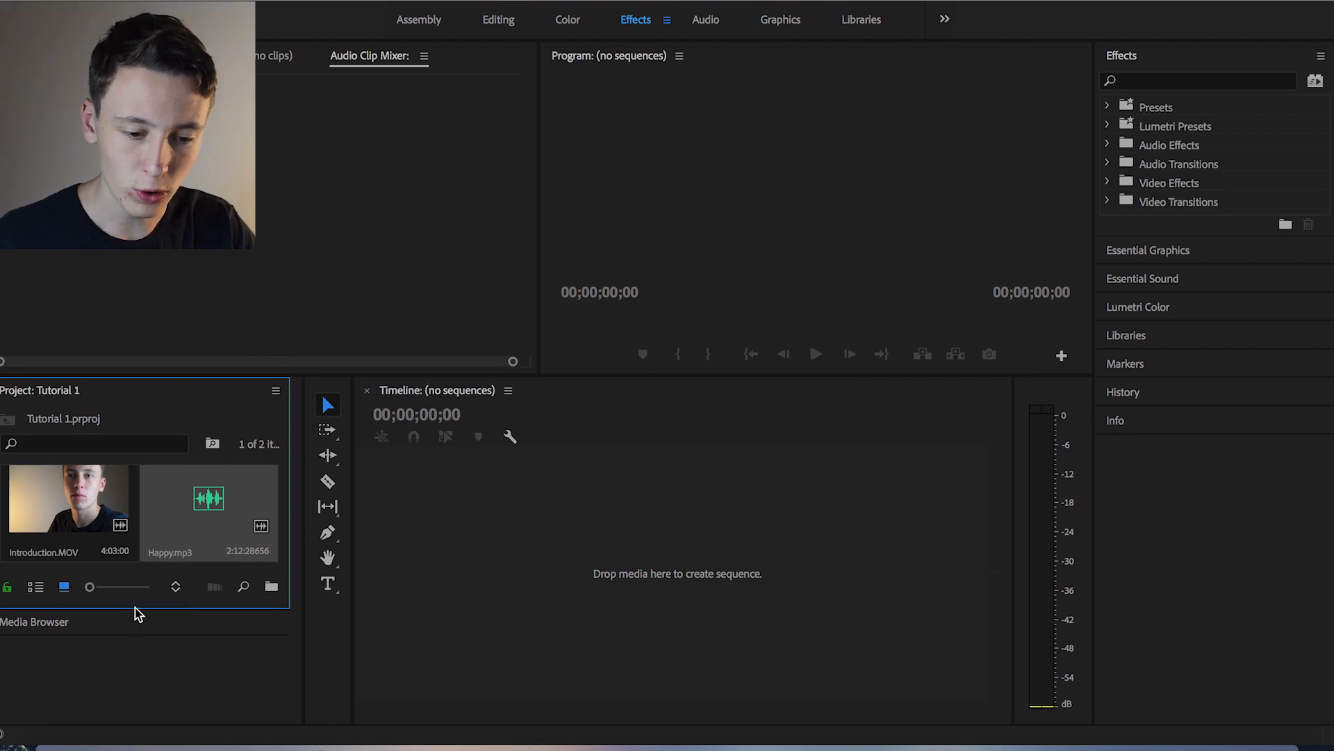
{"action": "left_click_drag", "start_coordinate": [128, 609], "coordinate": [129, 681]}
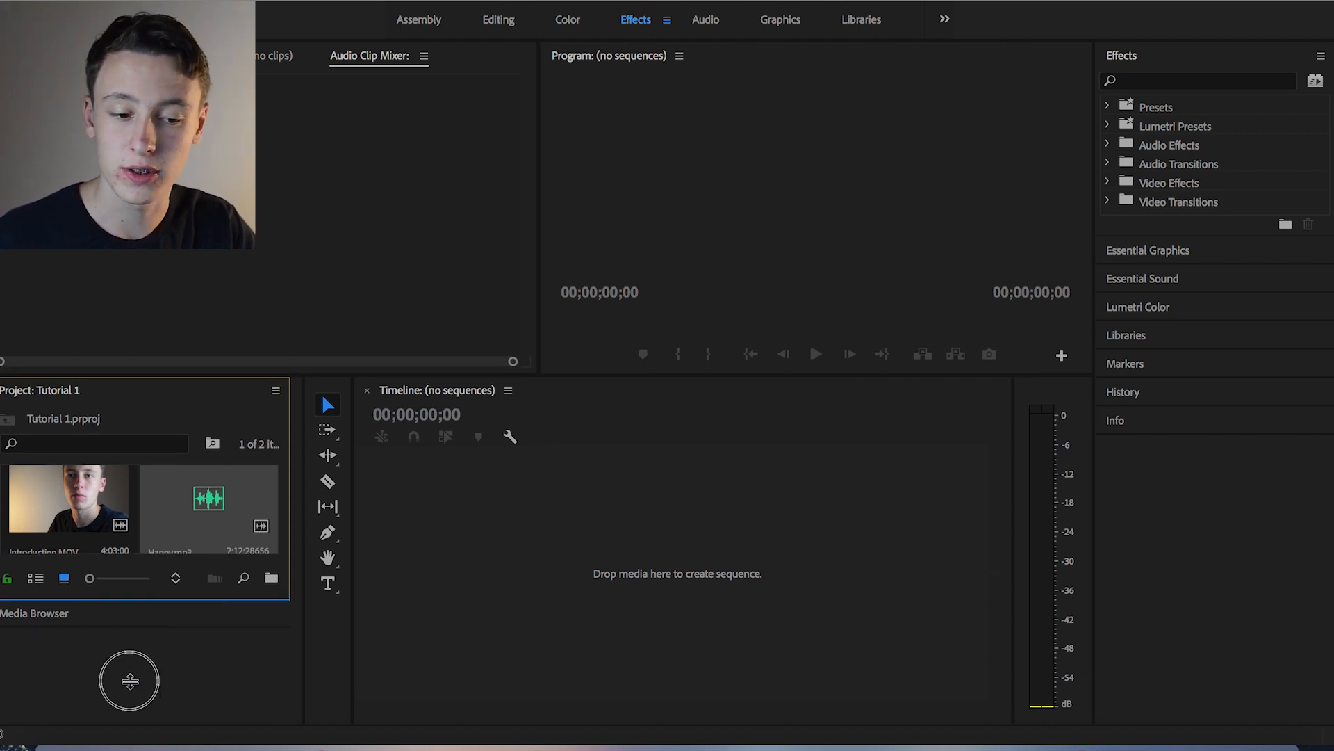
Load Introduction.MOV in the Source monitor and mark an In point at 00:03:22:07.
{"action": "left_click", "coordinate": [99, 499]}
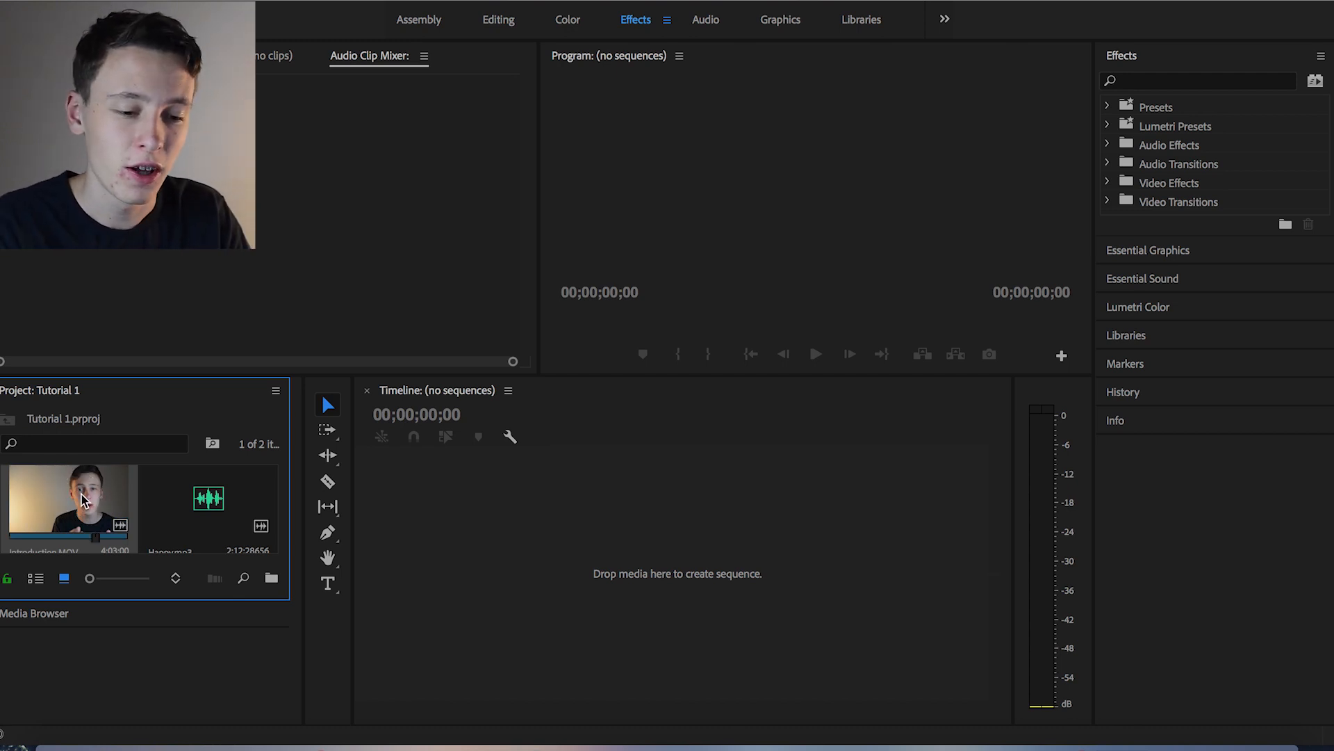
{"action": "double_click", "coordinate": [82, 499]}
{"action": "left_click", "coordinate": [388, 321]}
{"action": "left_click_drag", "start_coordinate": [388, 323], "coordinate": [433, 321]}
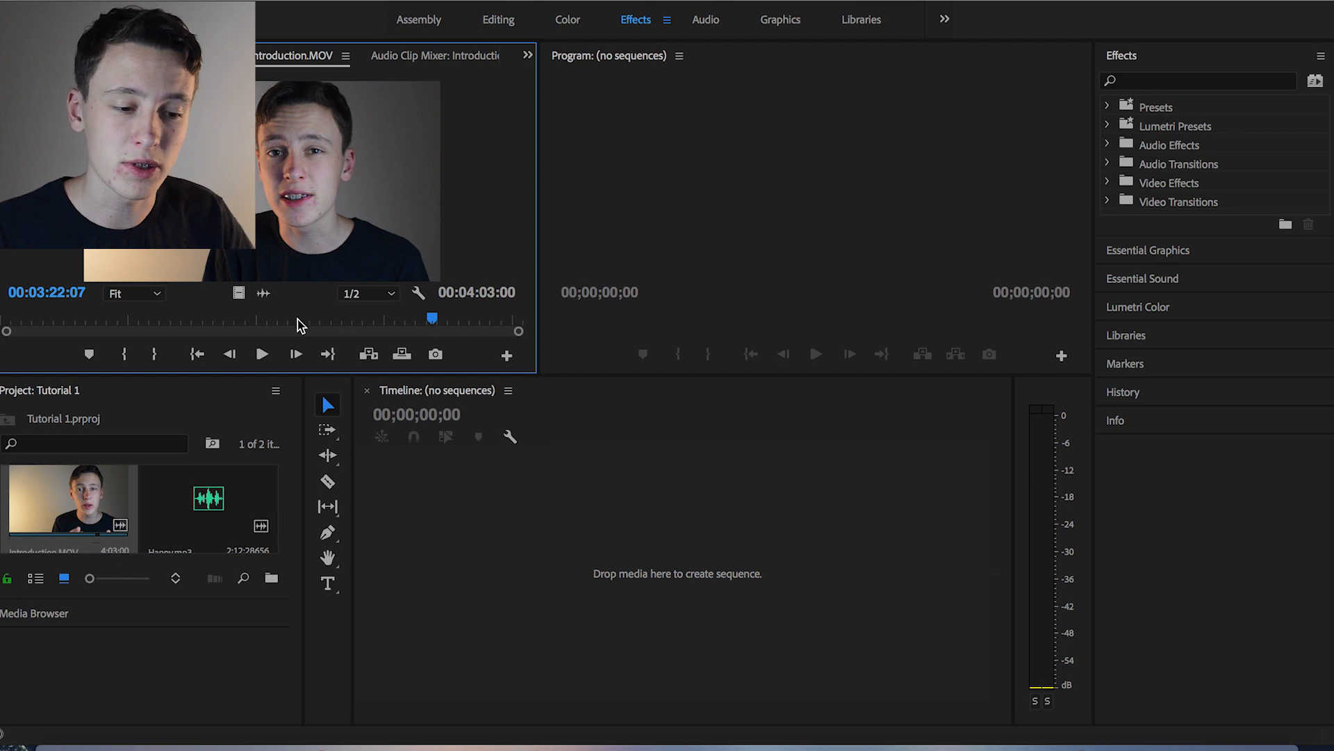
{"action": "left_click", "coordinate": [126, 356]}
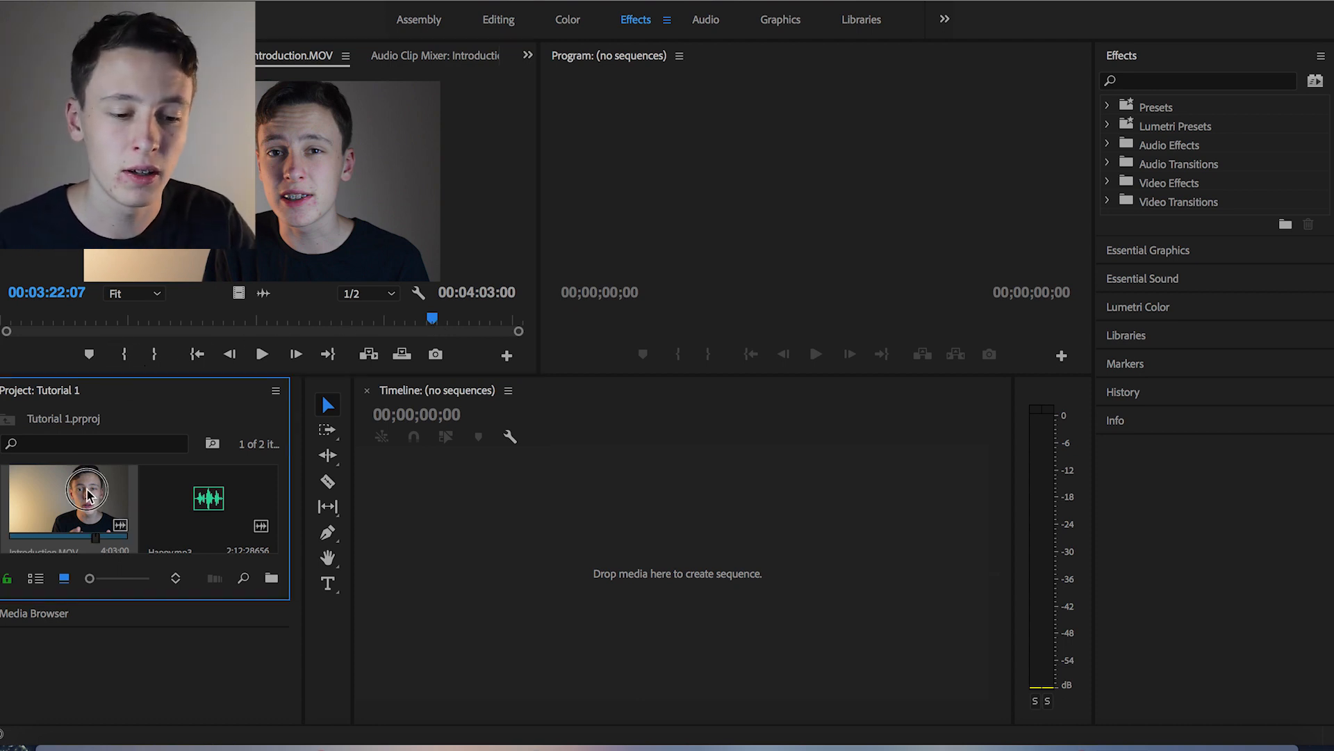
{"action": "left_click", "coordinate": [131, 355]}
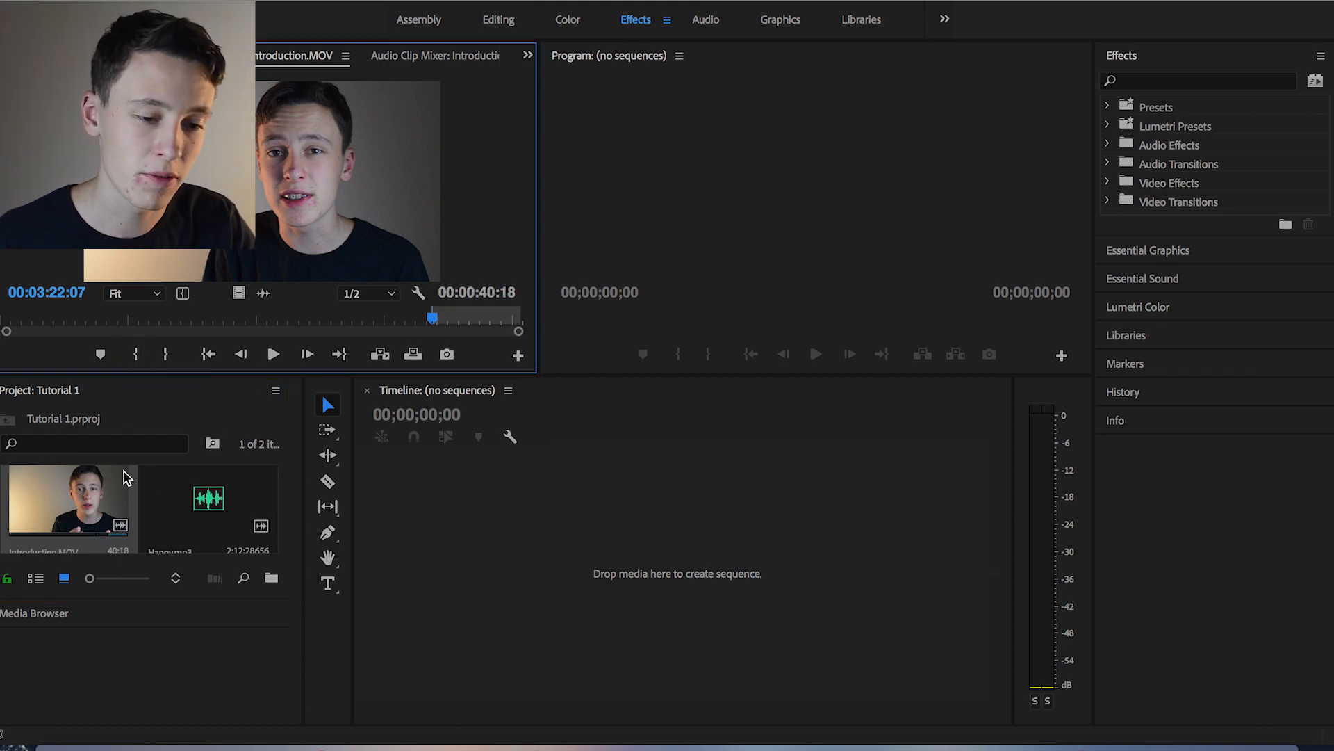
Create a sequence from the trimmed Introduction.MOV clip in the timeline and move its playhead to 00:00:06:20.
{"action": "left_click_drag", "start_coordinate": [68, 497], "coordinate": [683, 578]}
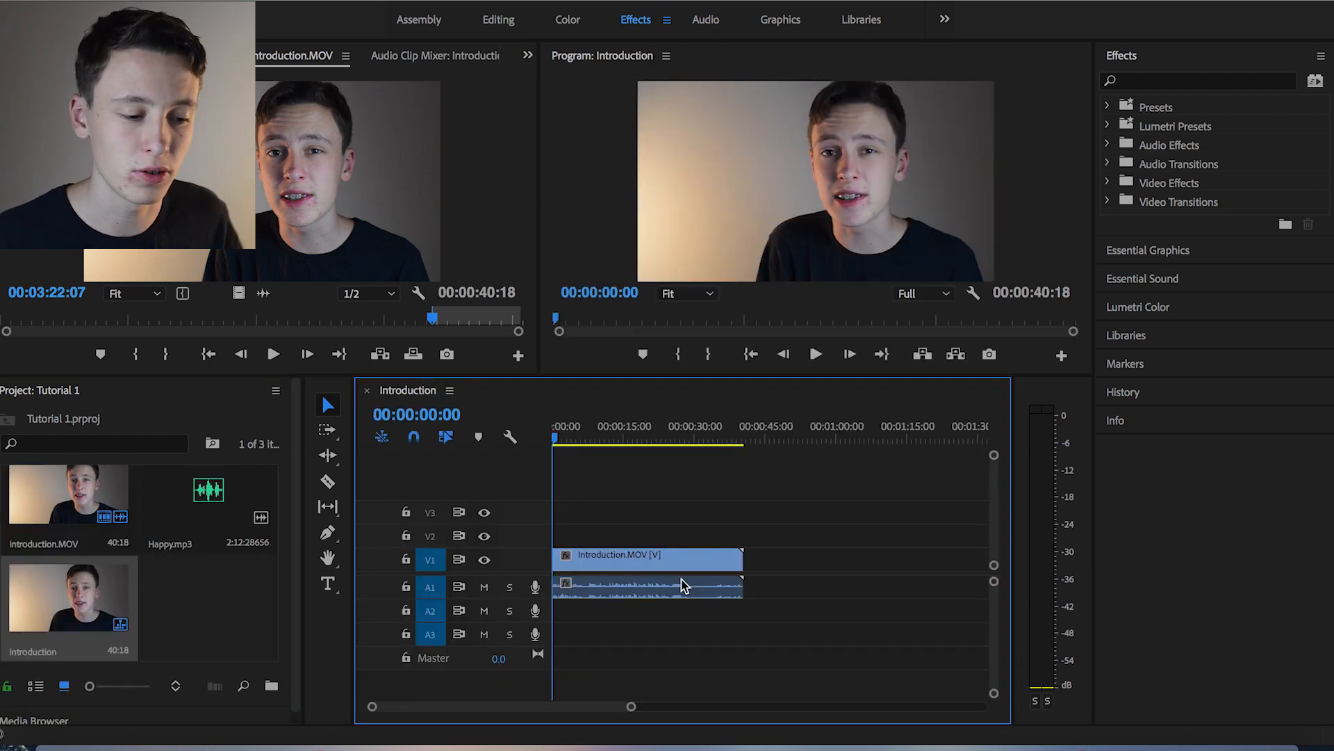
{"action": "left_click_drag", "start_coordinate": [640, 438], "coordinate": [612, 433]}
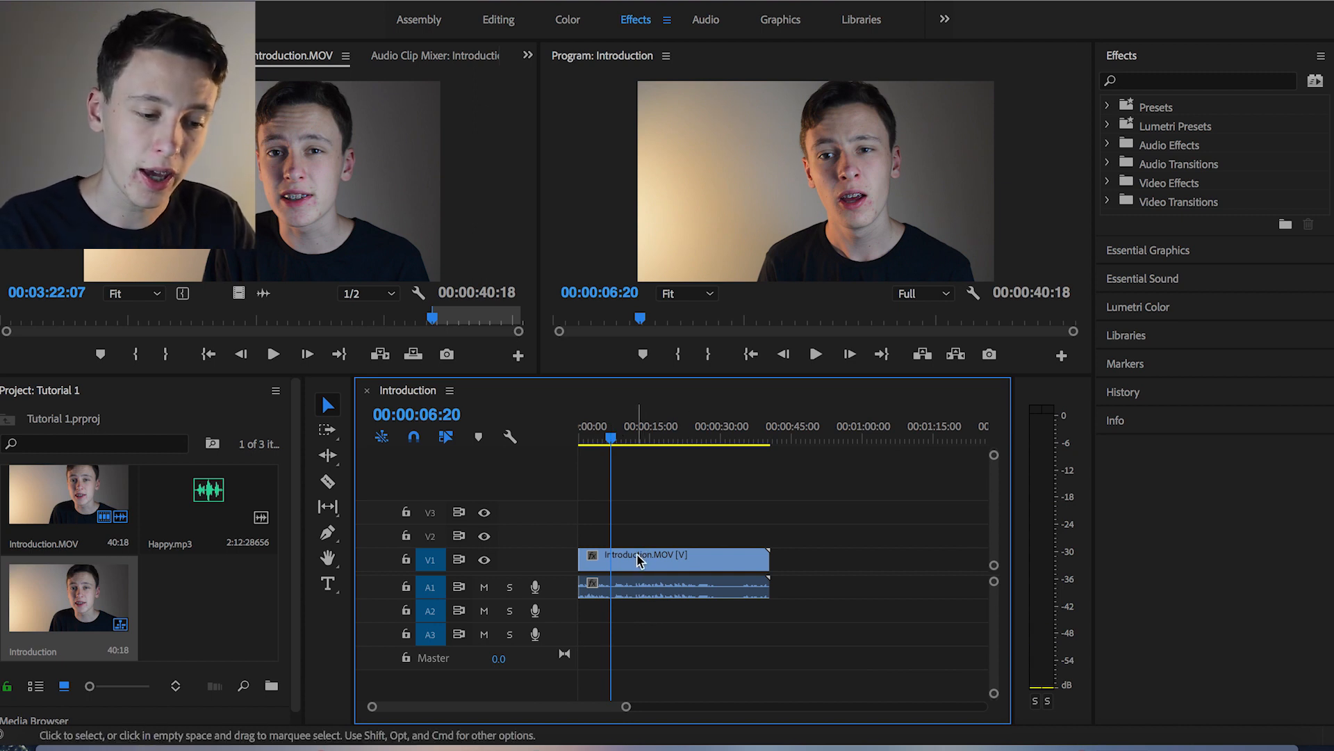
{"action": "mouse_move", "coordinate": [639, 560]}
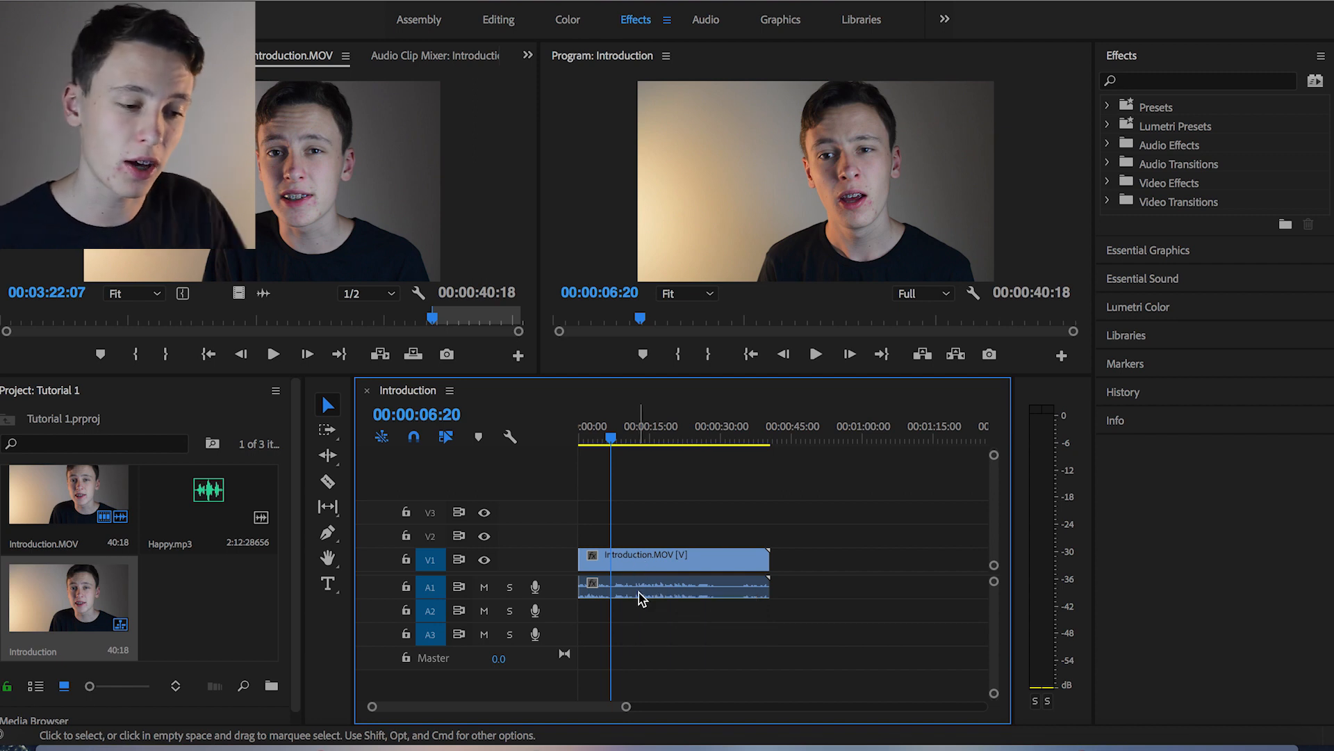
Split the Introduction.MOV clip on V1 and A1 about halfway along with the Razor Tool.
{"action": "left_click", "coordinate": [643, 562]}
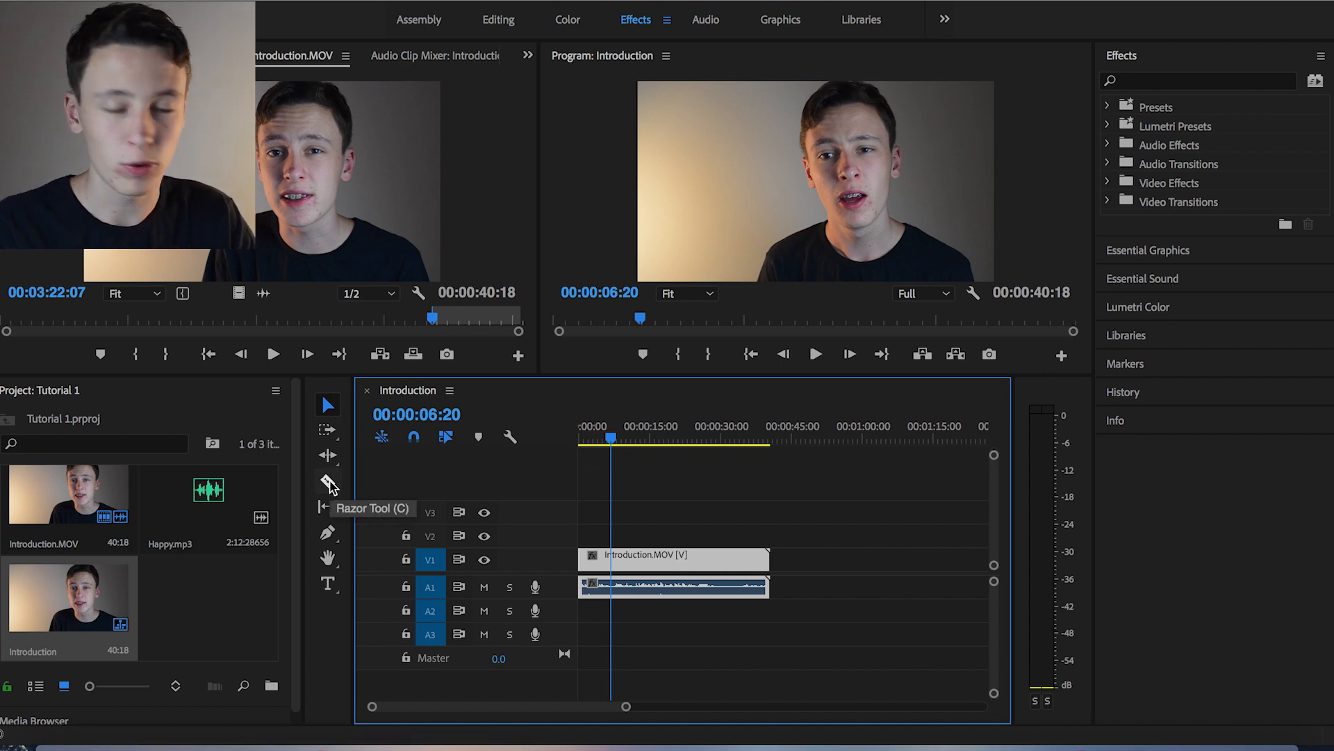
{"action": "left_click", "coordinate": [329, 482]}
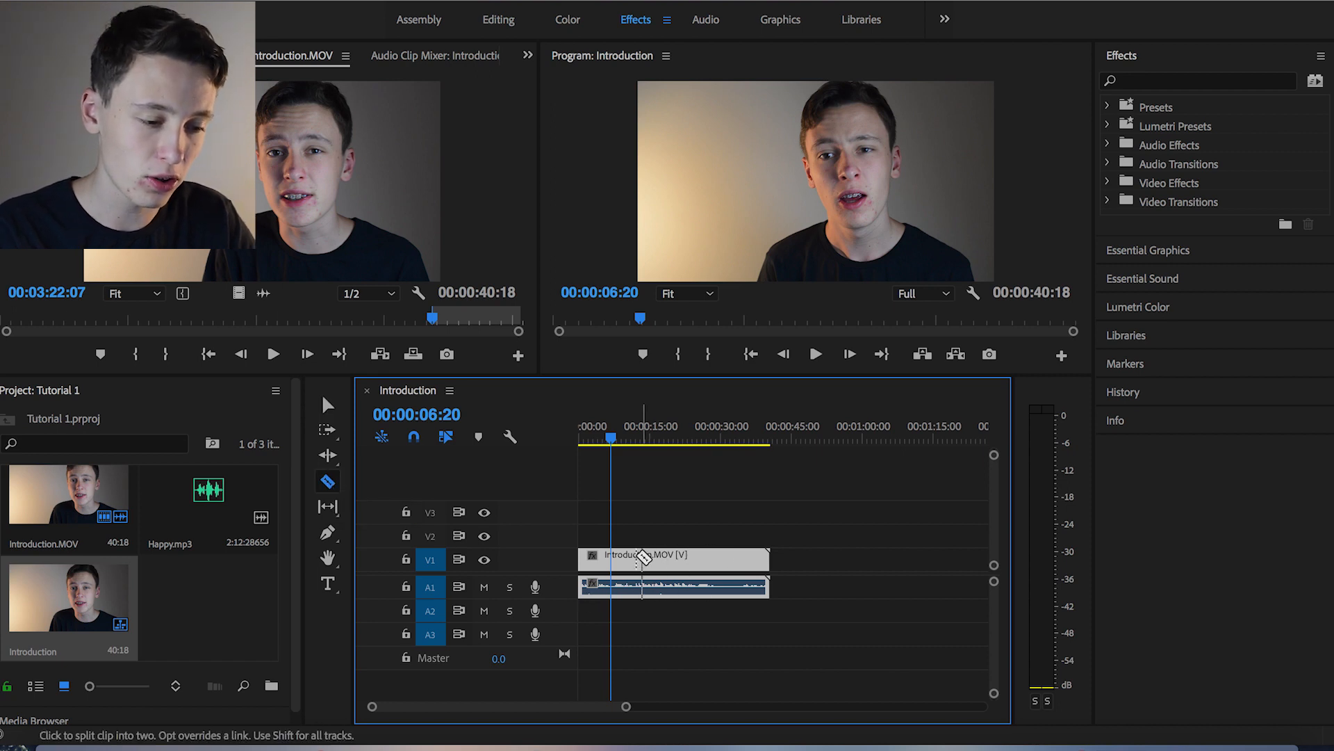
{"action": "left_click", "coordinate": [673, 559]}
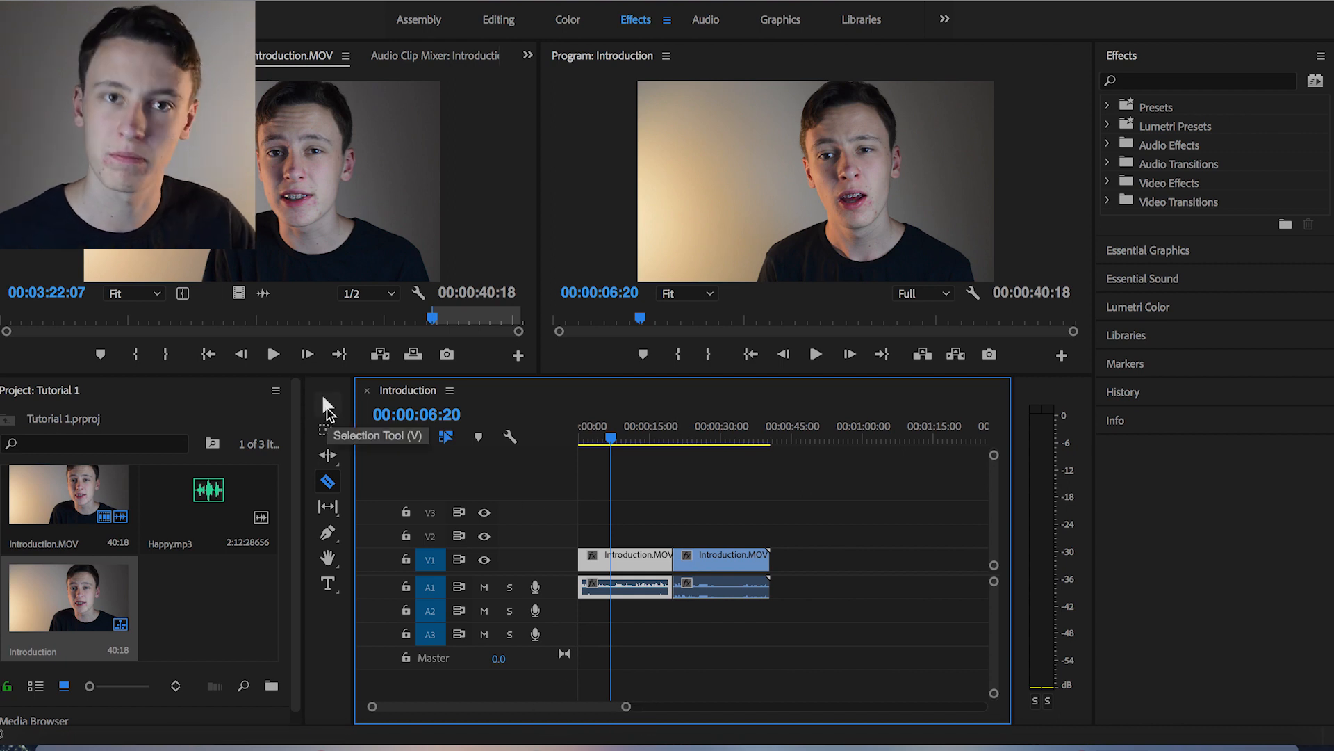
Undo the Razor split of Introduction.MOV and trim the clip's end back so the sequence lasts 00:00:15:13.
{"action": "key", "text": "super+z"}
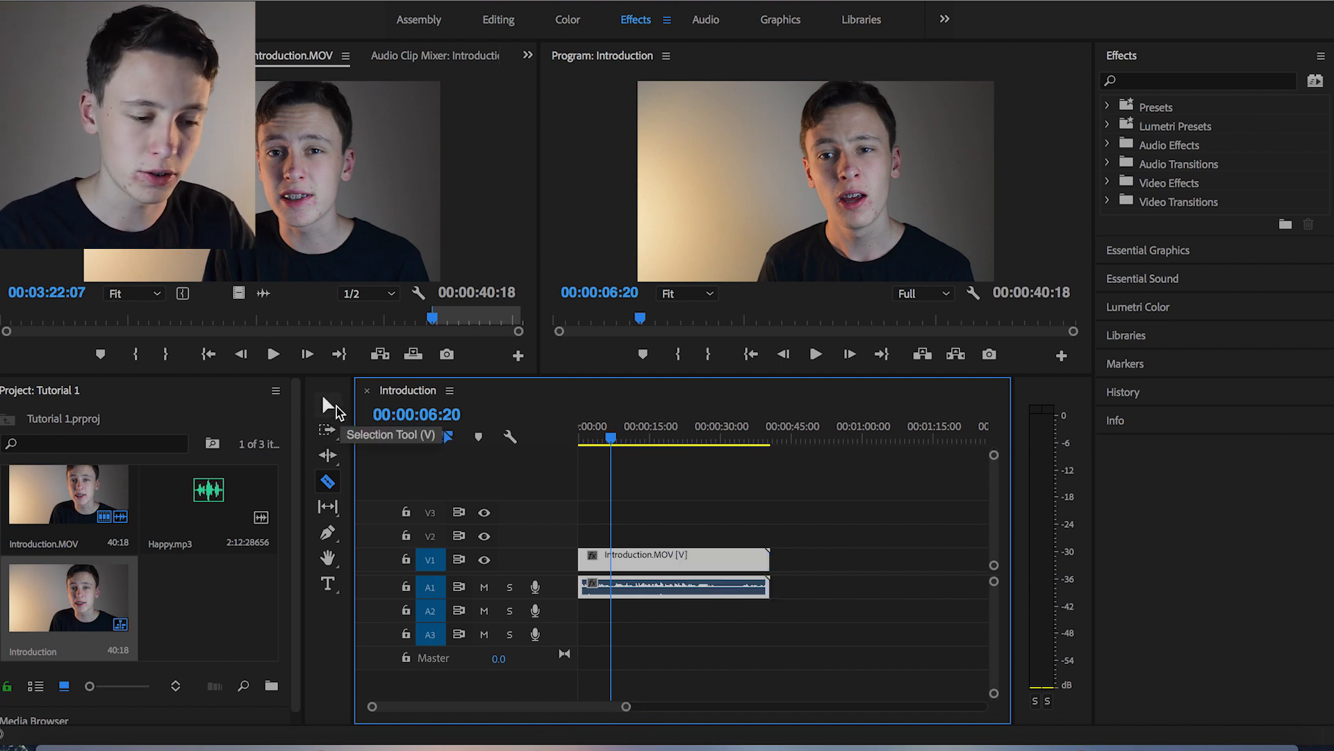
{"action": "left_click", "coordinate": [326, 406]}
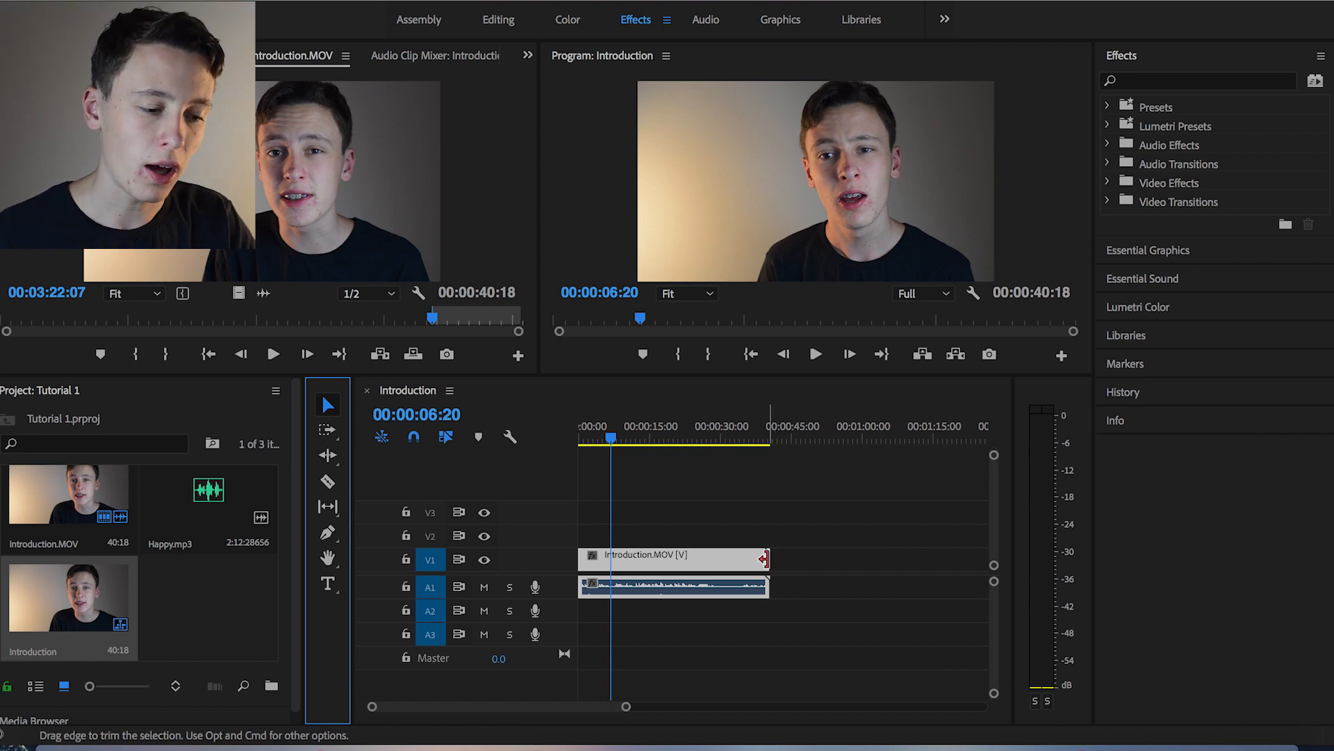
{"action": "mouse_move", "coordinate": [763, 558]}
{"action": "left_mouse_down"}
{"action": "mouse_move", "coordinate": [718, 566]}
{"action": "mouse_move", "coordinate": [777, 575]}
{"action": "mouse_move", "coordinate": [647, 572]}
{"action": "mouse_move", "coordinate": [778, 576]}
{"action": "left_mouse_up"}
{"action": "left_click_drag", "start_coordinate": [745, 573], "coordinate": [645, 562]}
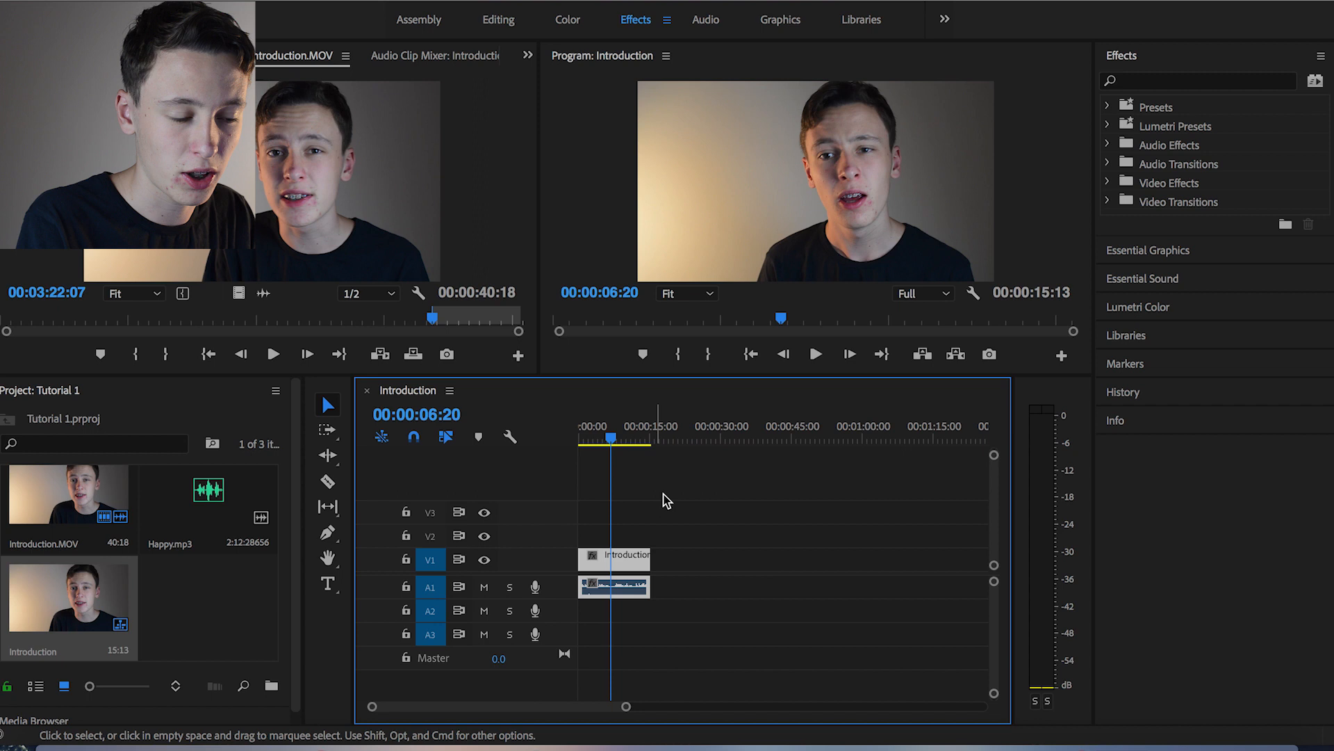
Move the playhead to the start of the sequence and show the Effect Controls for the Introduction.MOV clip.
{"action": "key", "text": "Home"}
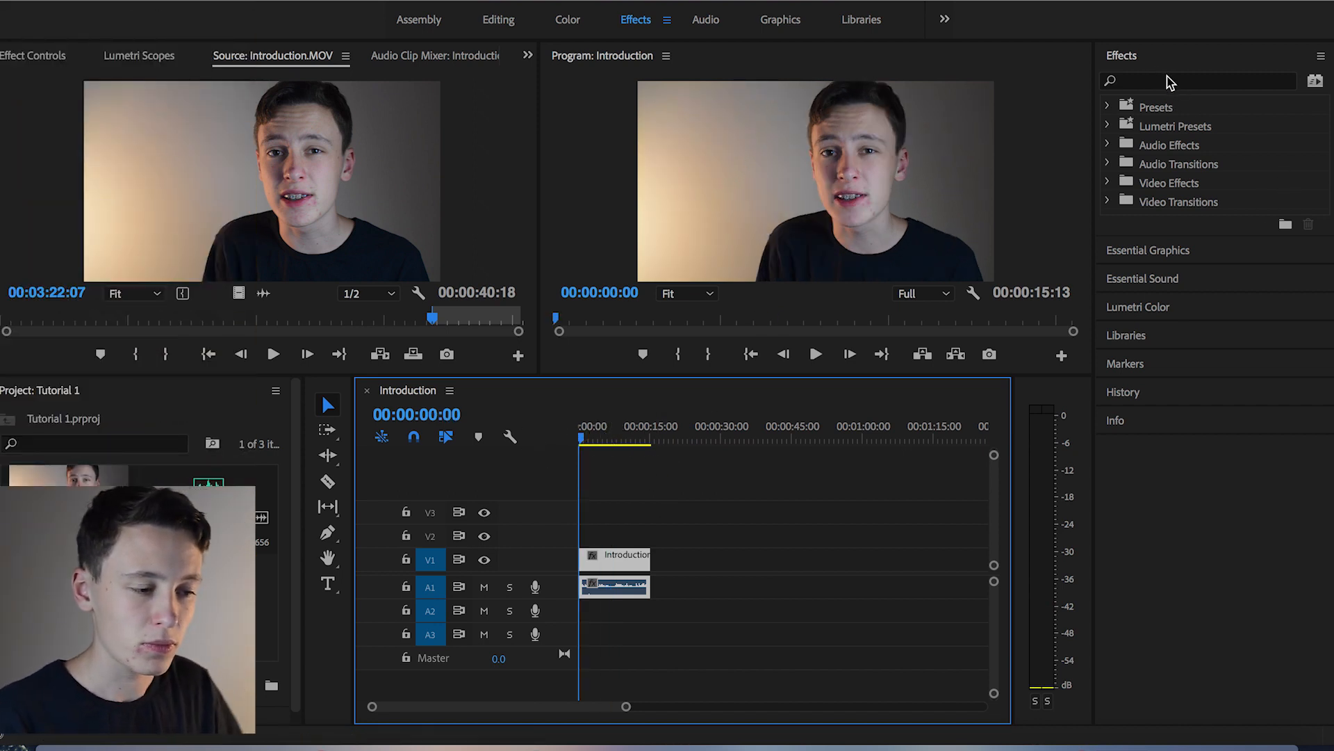
{"action": "left_click", "coordinate": [33, 57]}
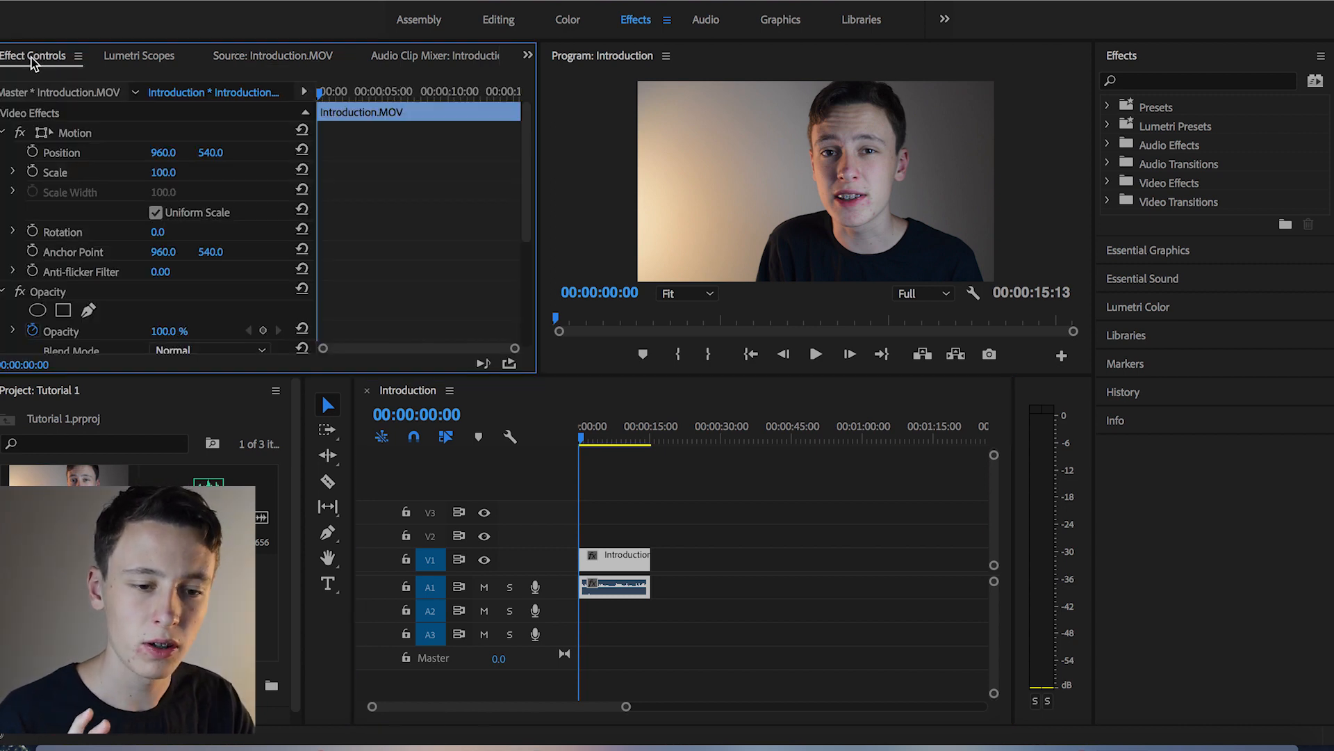
Try changing the clip's Position, a Scale of 94 and a Rotation of 353°, resetting each parameter to its default.
{"action": "left_click_drag", "start_coordinate": [207, 152], "coordinate": [159, 172]}
{"action": "left_click", "coordinate": [302, 149]}
{"action": "left_click", "coordinate": [301, 149]}
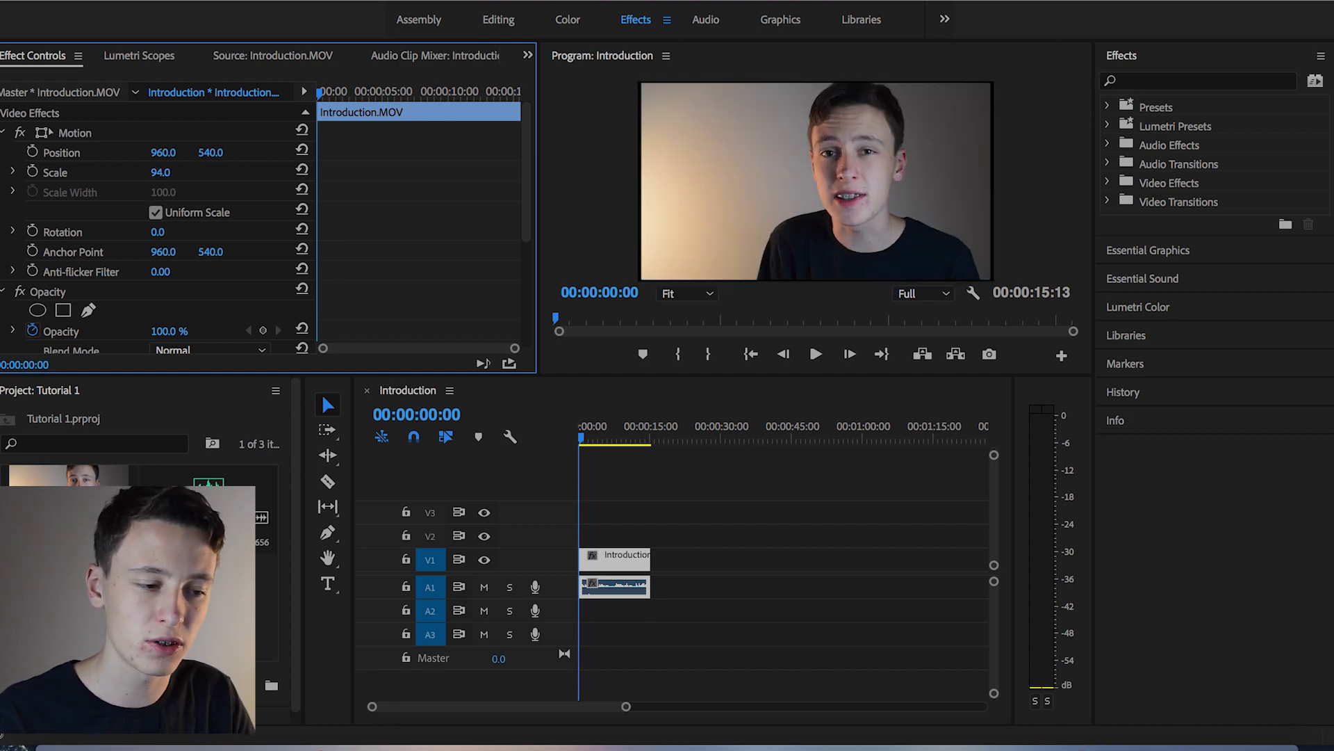
{"action": "left_click", "coordinate": [303, 168]}
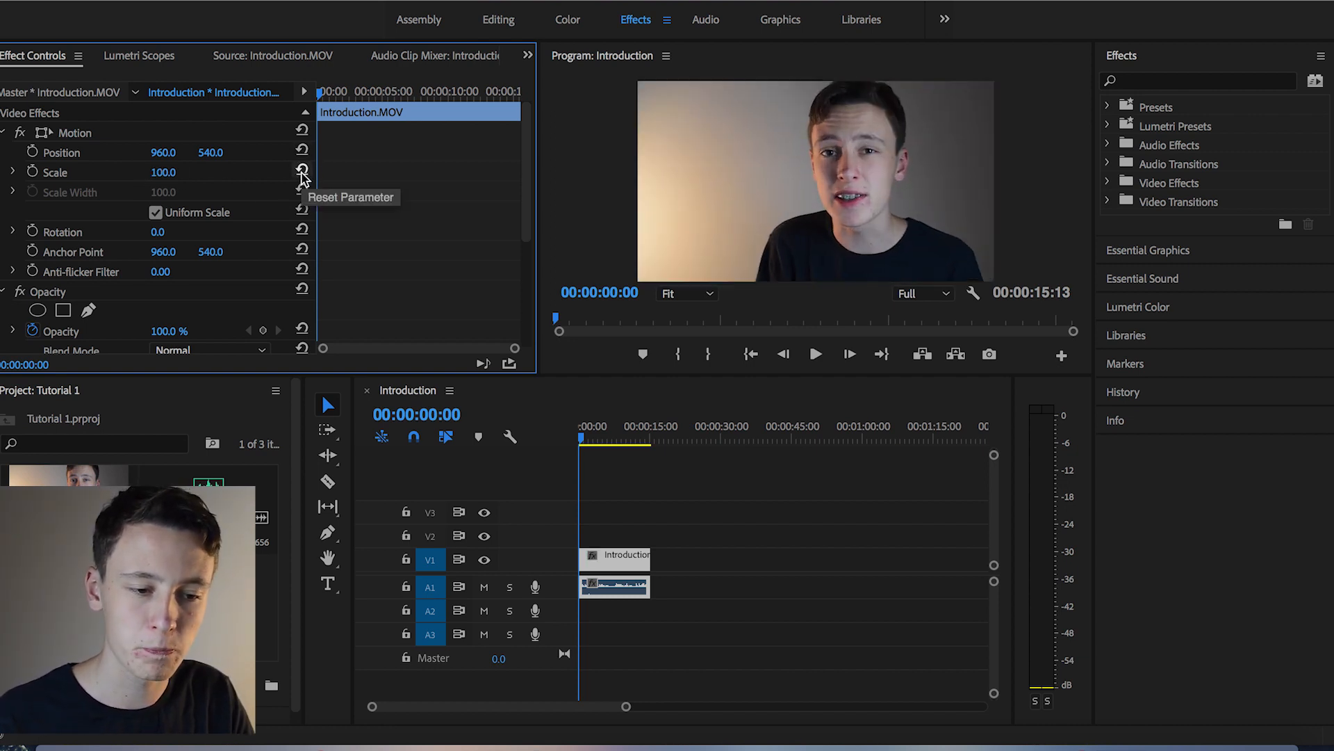
{"action": "left_click_drag", "start_coordinate": [157, 232], "coordinate": [182, 234]}
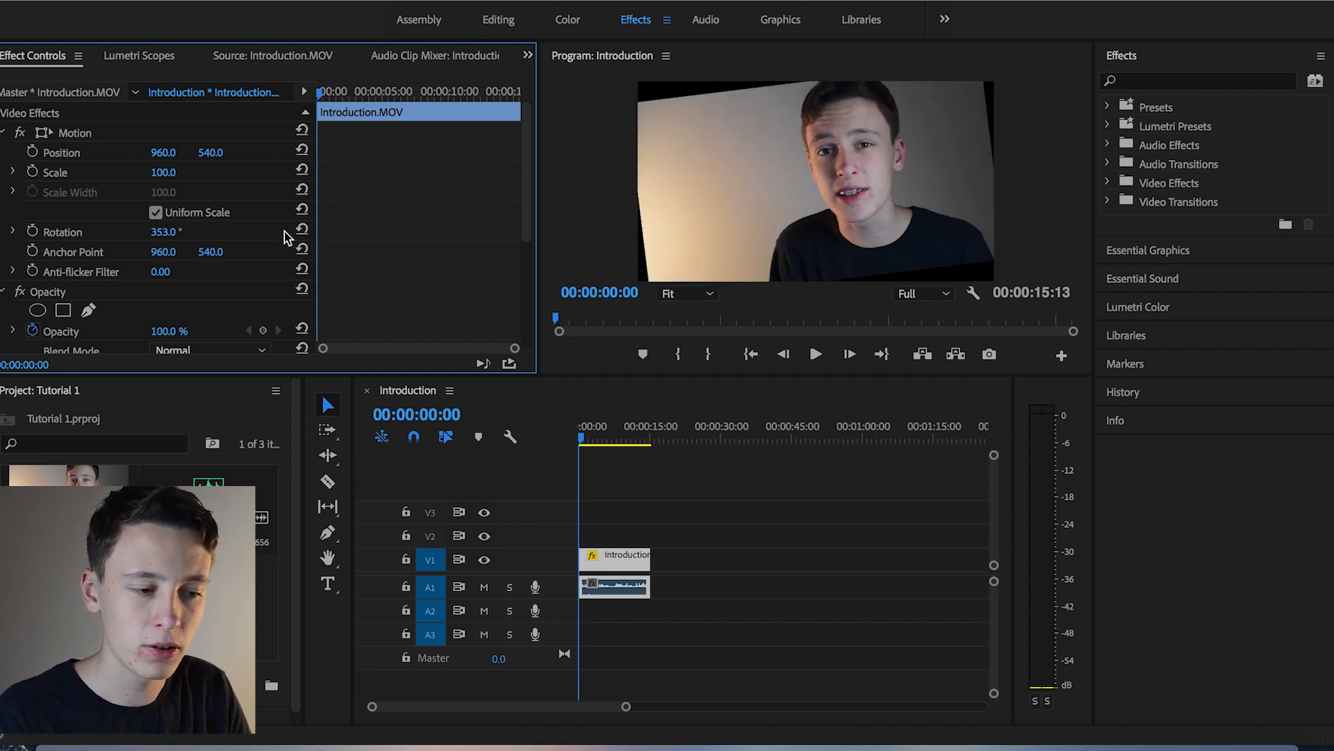
{"action": "left_click", "coordinate": [302, 229]}
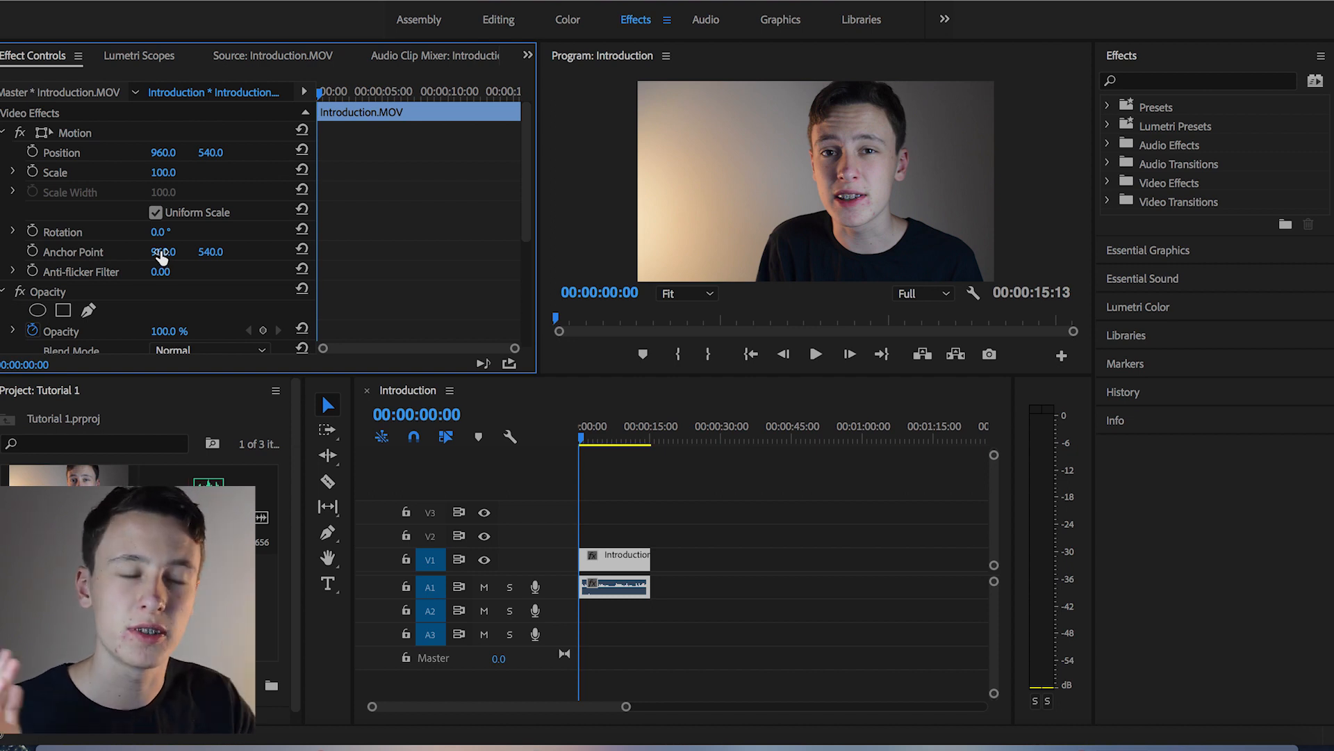
Try a horizontal Position of 1169, a Scale of 38 and 33, and a vertical Anchor Point of 1051, and reset all three parameters.
{"action": "left_click_drag", "start_coordinate": [164, 252], "coordinate": [175, 251]}
{"action": "mouse_move", "coordinate": [164, 153]}
{"action": "left_mouse_down"}
{"action": "mouse_move", "coordinate": [175, 153]}
{"action": "mouse_move", "coordinate": [149, 173]}
{"action": "mouse_move", "coordinate": [175, 172]}
{"action": "left_mouse_up"}
{"action": "left_click", "coordinate": [301, 252]}
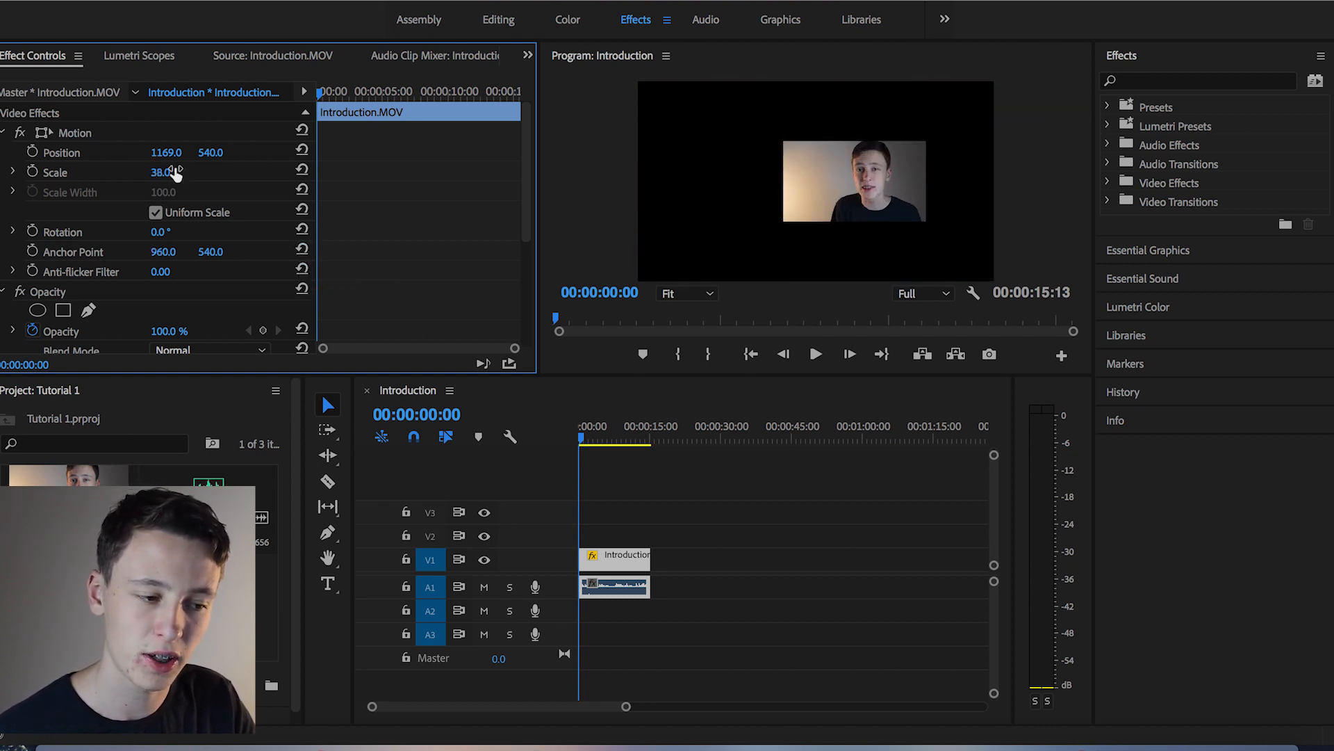
{"action": "mouse_move", "coordinate": [210, 252]}
{"action": "left_mouse_down"}
{"action": "mouse_move", "coordinate": [237, 252]}
{"action": "mouse_move", "coordinate": [217, 251]}
{"action": "left_mouse_up"}
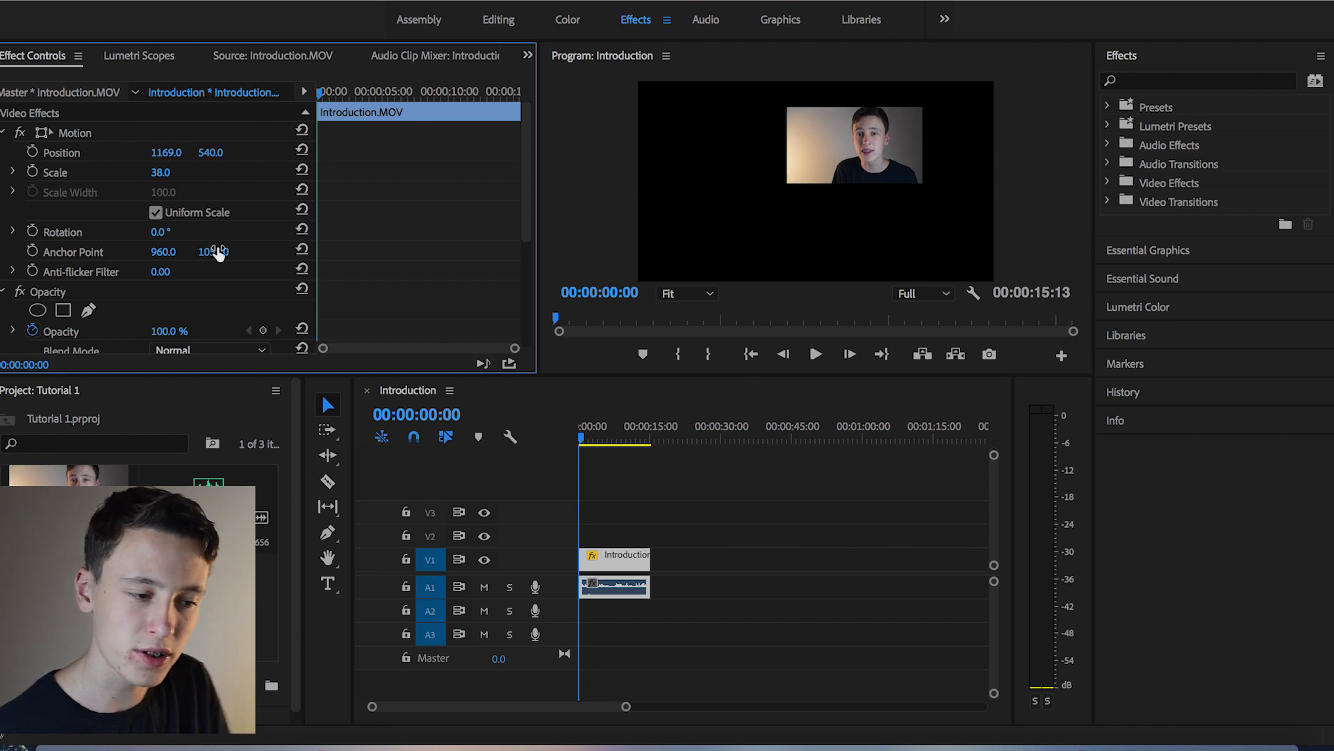
{"action": "left_click_drag", "start_coordinate": [152, 172], "coordinate": [176, 174]}
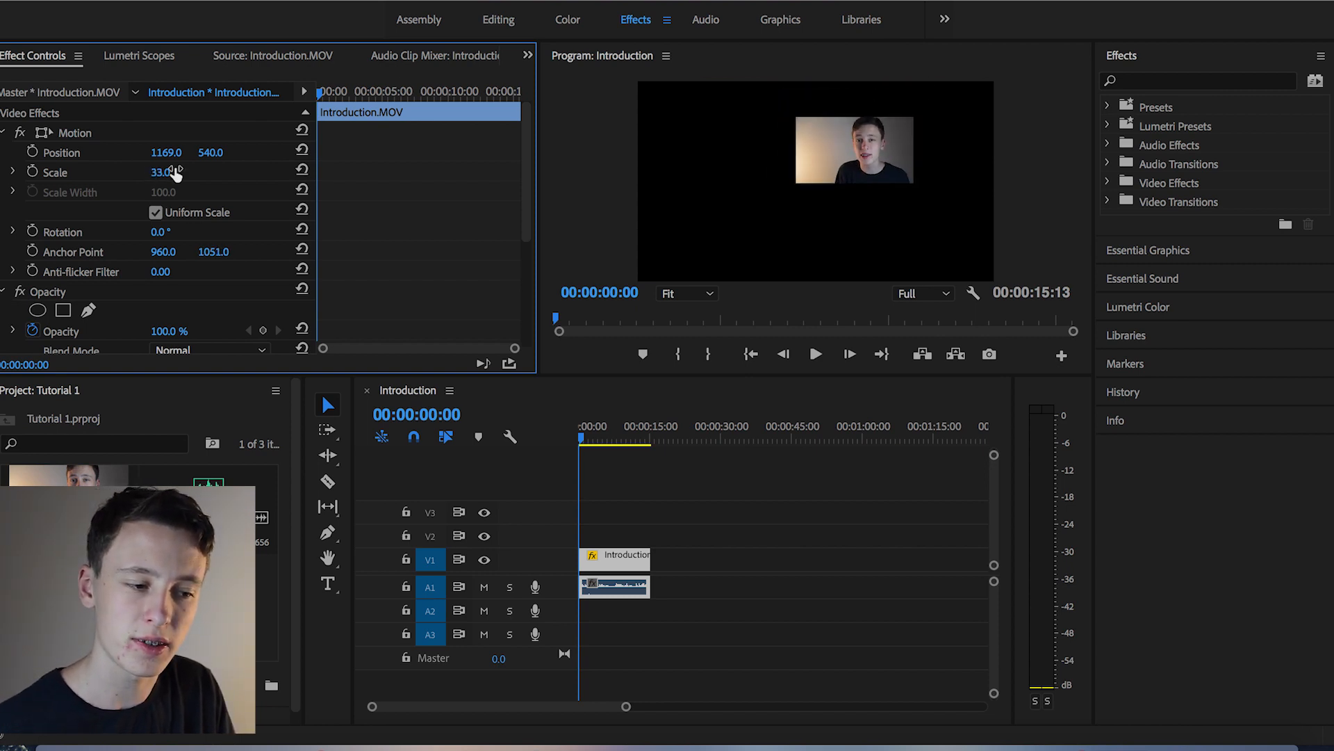
{"action": "left_click", "coordinate": [303, 250]}
{"action": "left_click", "coordinate": [304, 171]}
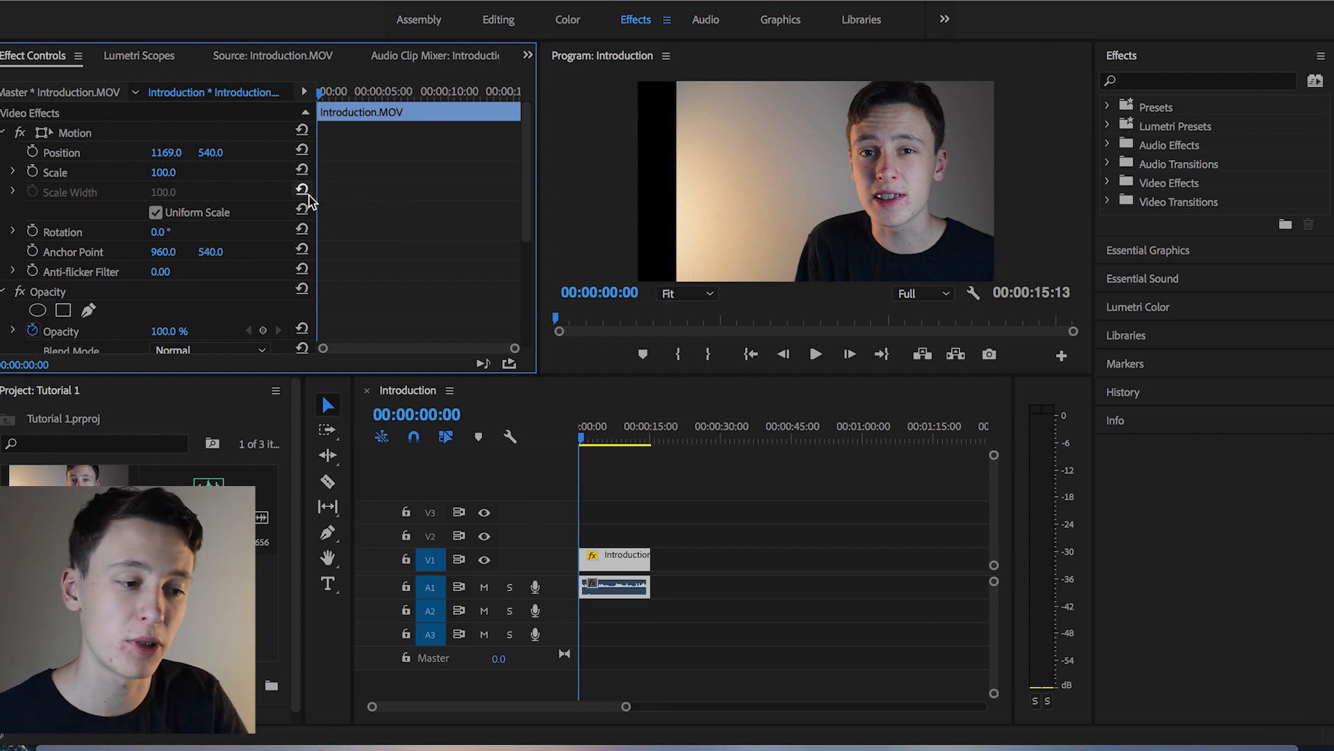
{"action": "left_click", "coordinate": [302, 150]}
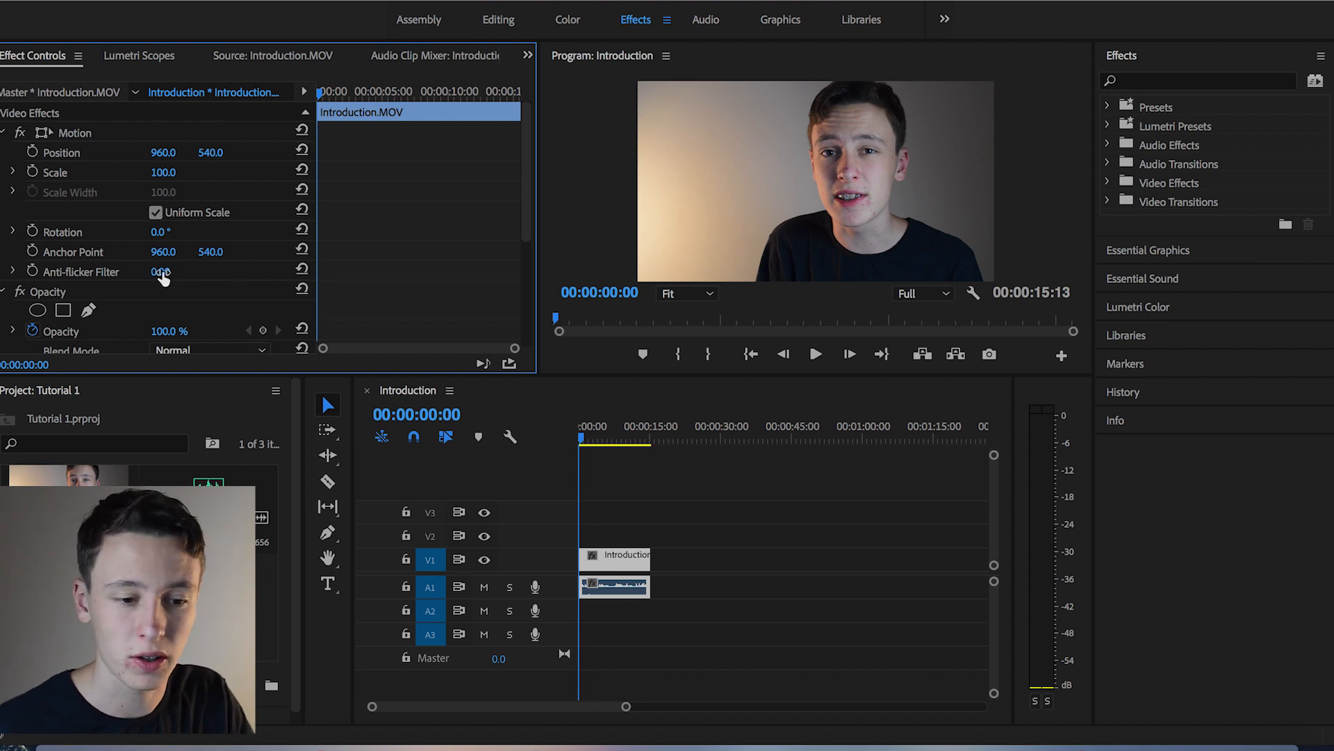
Set the Introduction.MOV clip's Opacity to 98% at the start of the sequence.
{"action": "scroll", "coordinate": [163, 276], "scroll_direction": "down", "scroll_amount": 2}
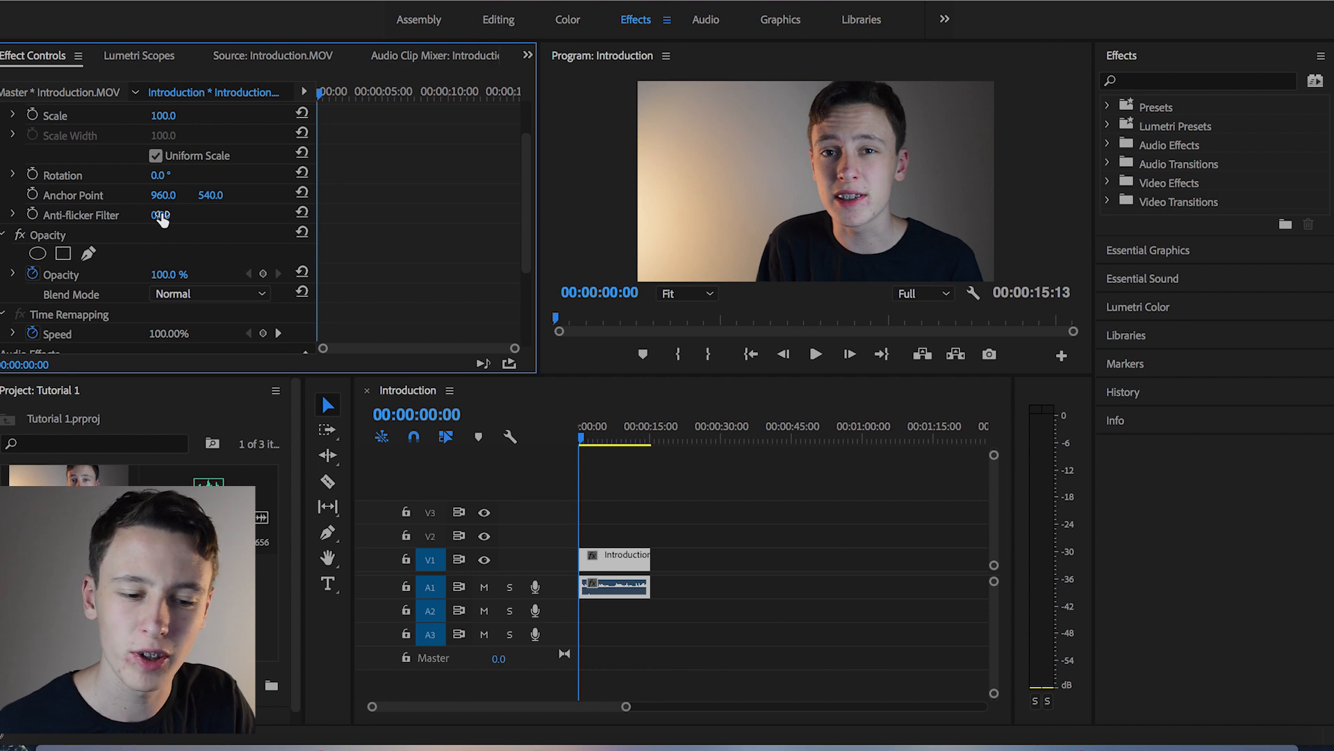
{"action": "scroll", "coordinate": [188, 240], "scroll_direction": "down", "scroll_amount": 3}
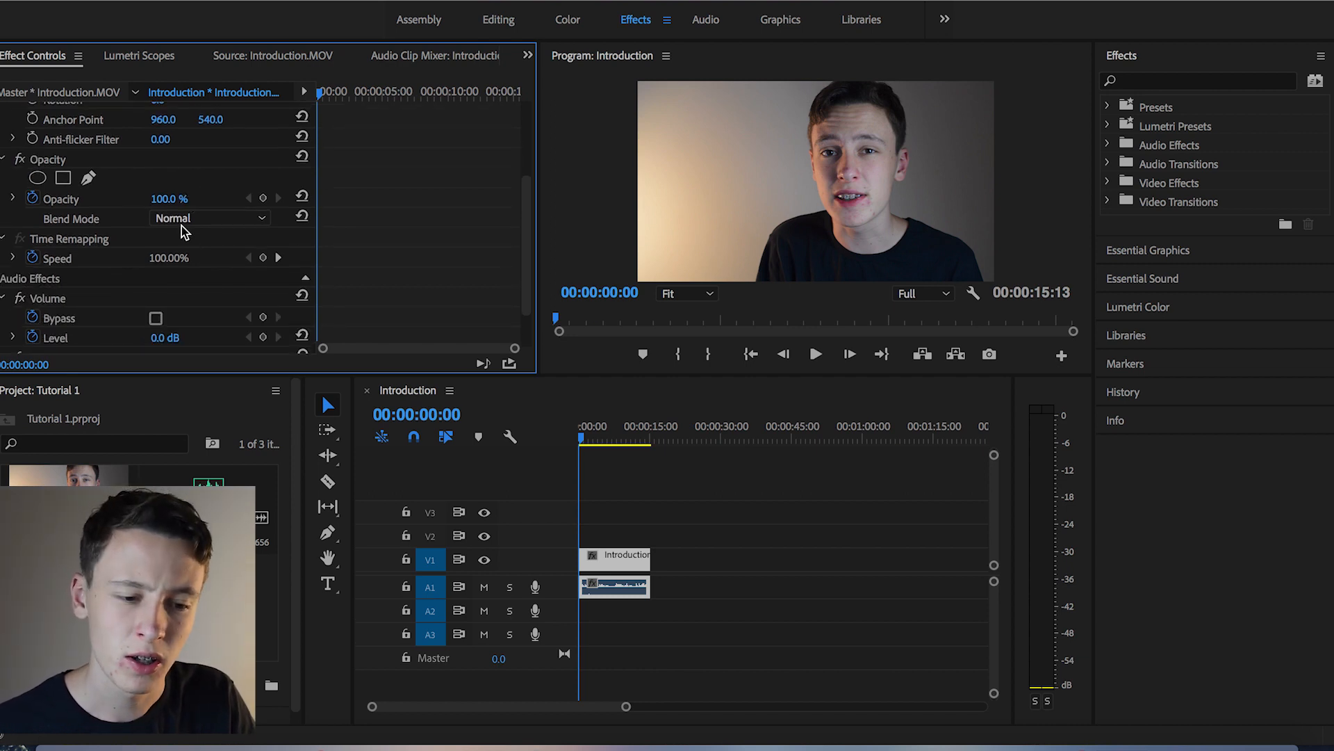
{"action": "mouse_move", "coordinate": [167, 199]}
{"action": "left_mouse_down"}
{"action": "mouse_move", "coordinate": [129, 199]}
{"action": "mouse_move", "coordinate": [184, 208]}
{"action": "left_mouse_up"}
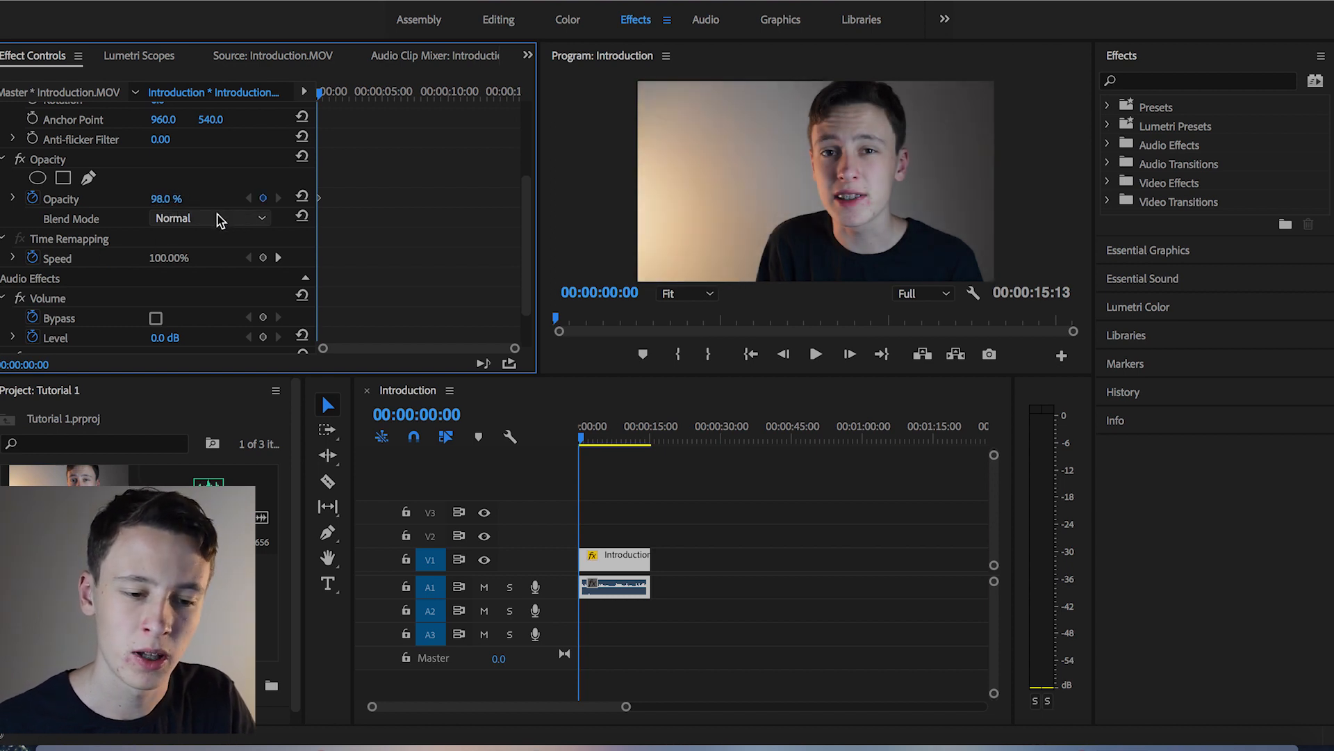
Turn off keyframing for the clip's Time Remapping Speed, accept the keyframe deletion, and collapse the Time Remapping group.
{"action": "scroll", "coordinate": [186, 256], "scroll_direction": "down", "scroll_amount": 3}
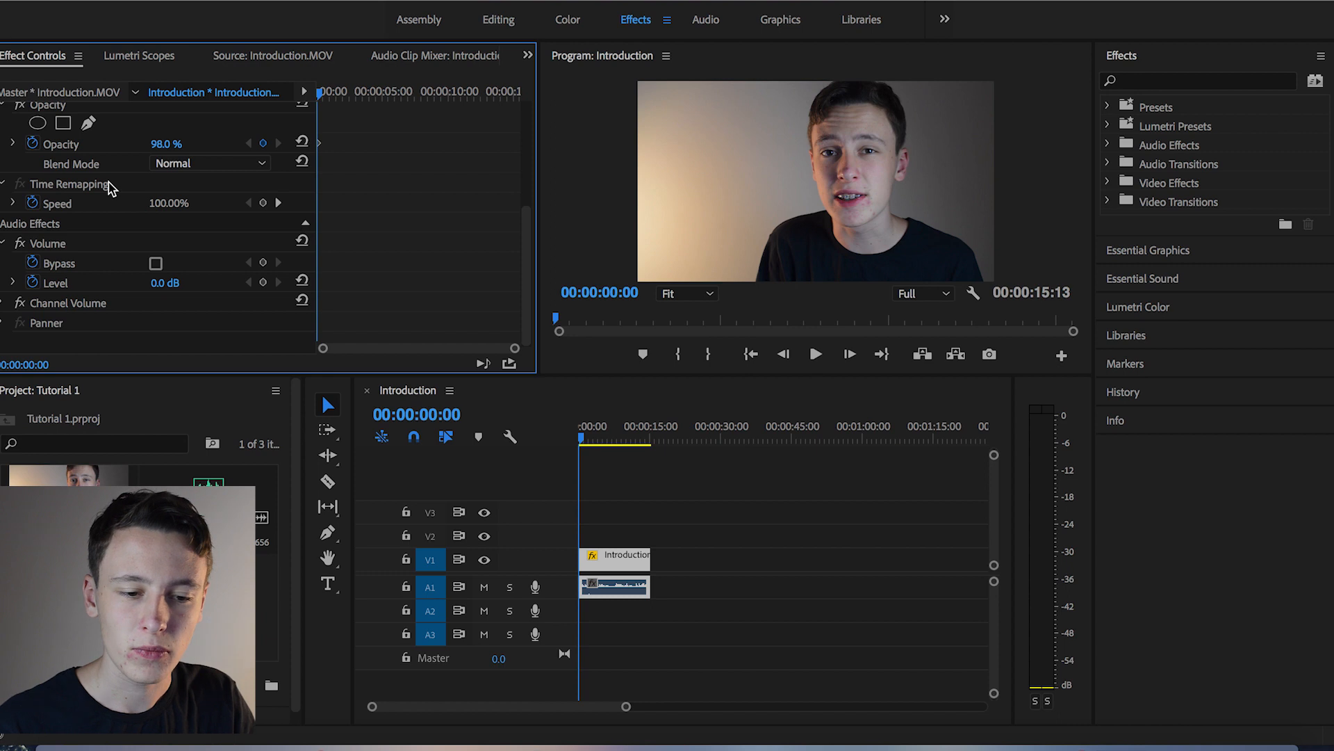
{"action": "left_click", "coordinate": [32, 203]}
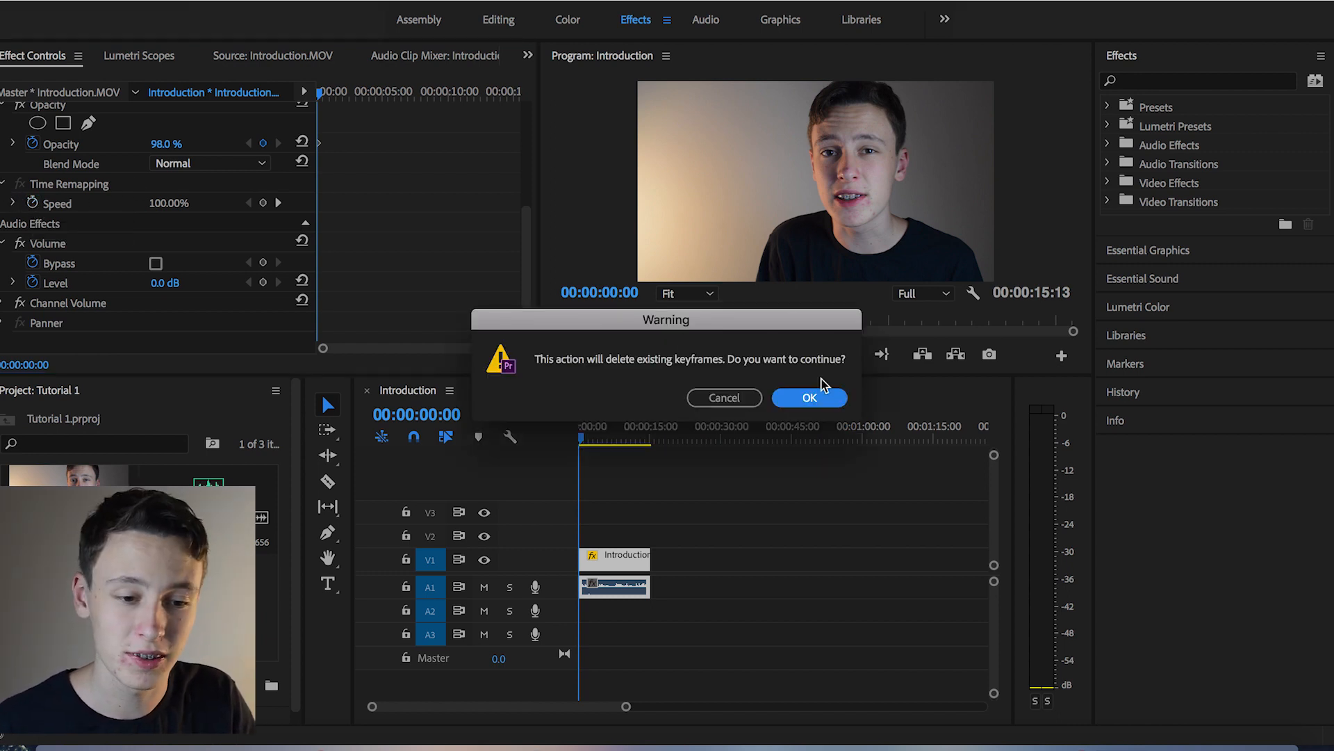
{"action": "left_click", "coordinate": [810, 398]}
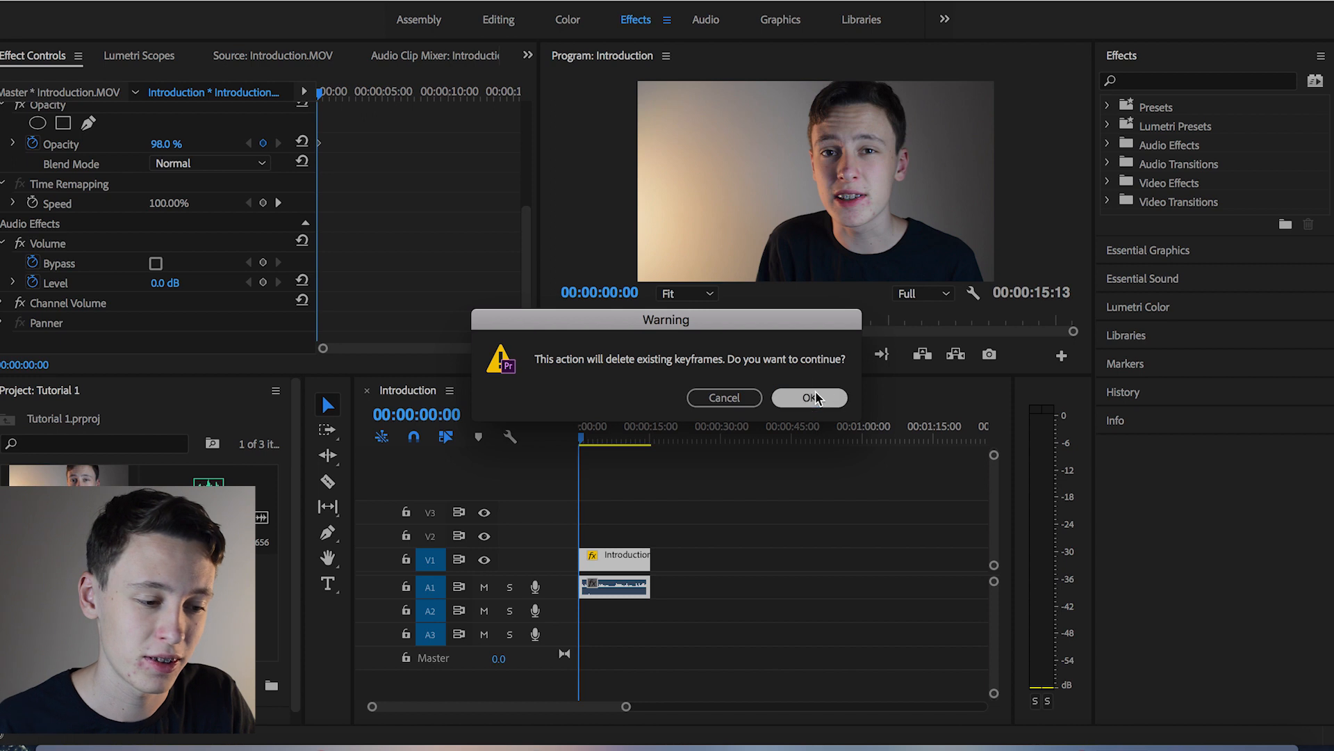
{"action": "left_click", "coordinate": [4, 184]}
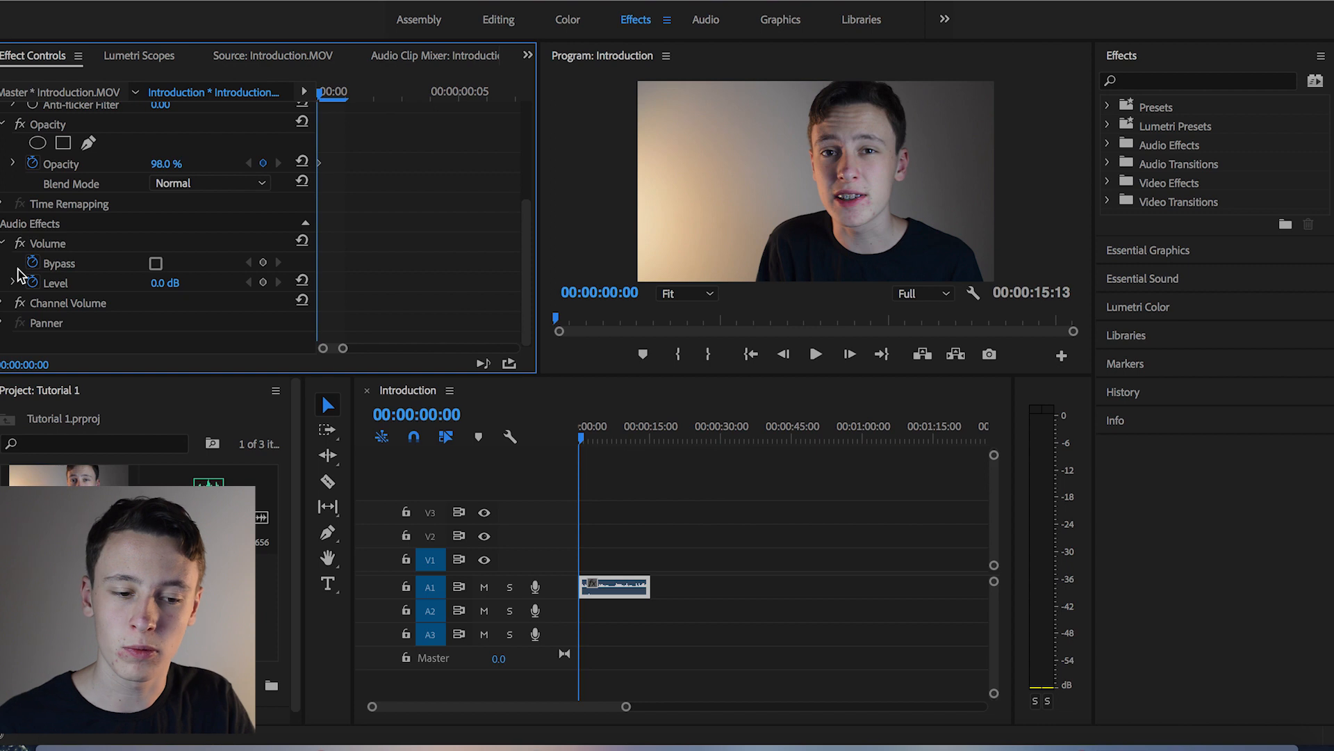
Examine the clip's Channel Volume and Panner settings, and collapse the Volume, Channel Volume, Panner, Opacity and Motion groups.
{"action": "left_click", "coordinate": [4, 304]}
{"action": "scroll", "coordinate": [104, 285], "scroll_direction": "down", "scroll_amount": 2}
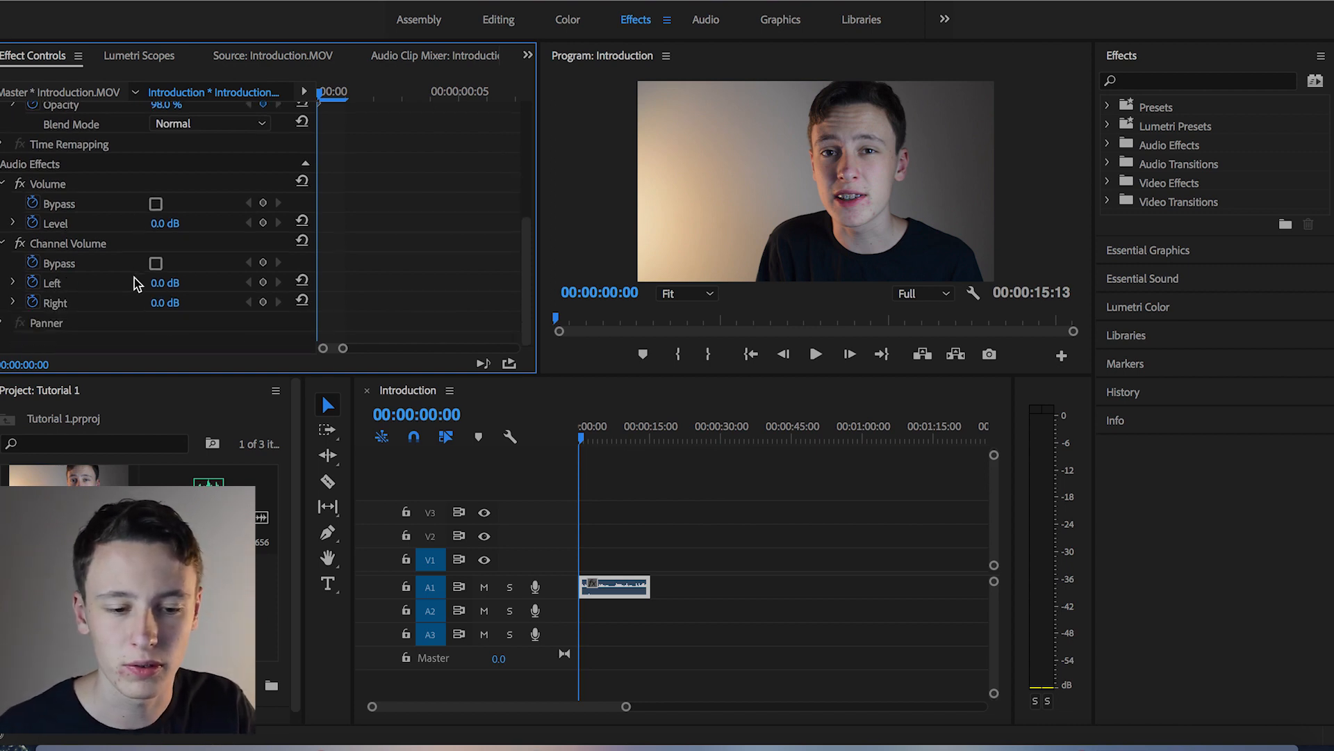
{"action": "left_click", "coordinate": [5, 324]}
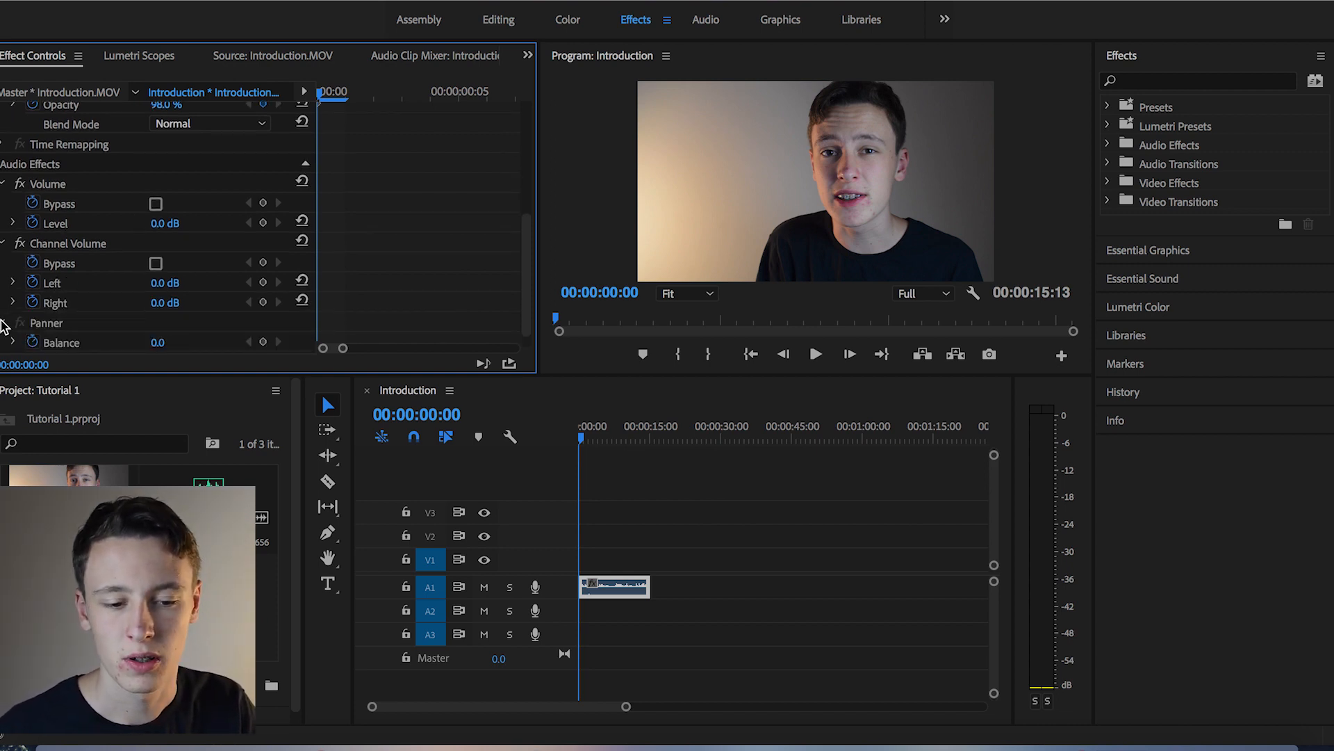
{"action": "left_click", "coordinate": [4, 185]}
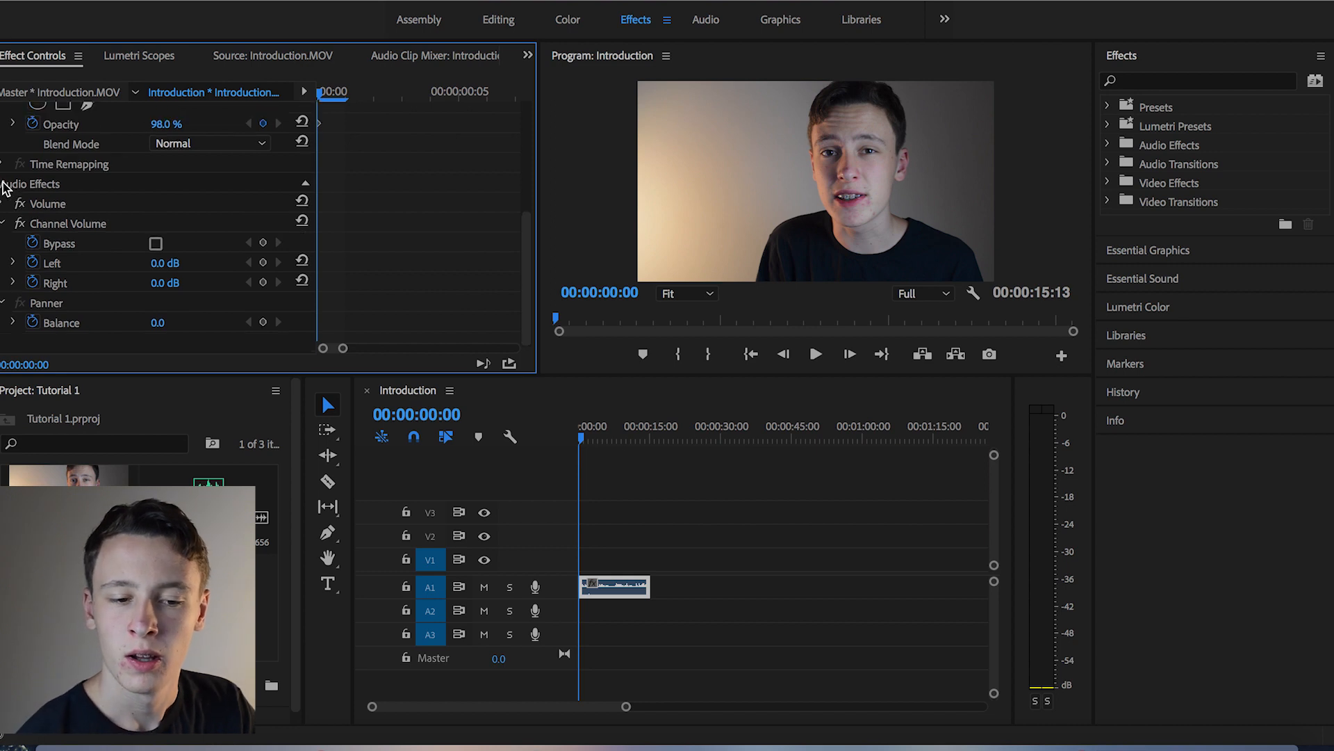
{"action": "left_click", "coordinate": [3, 224]}
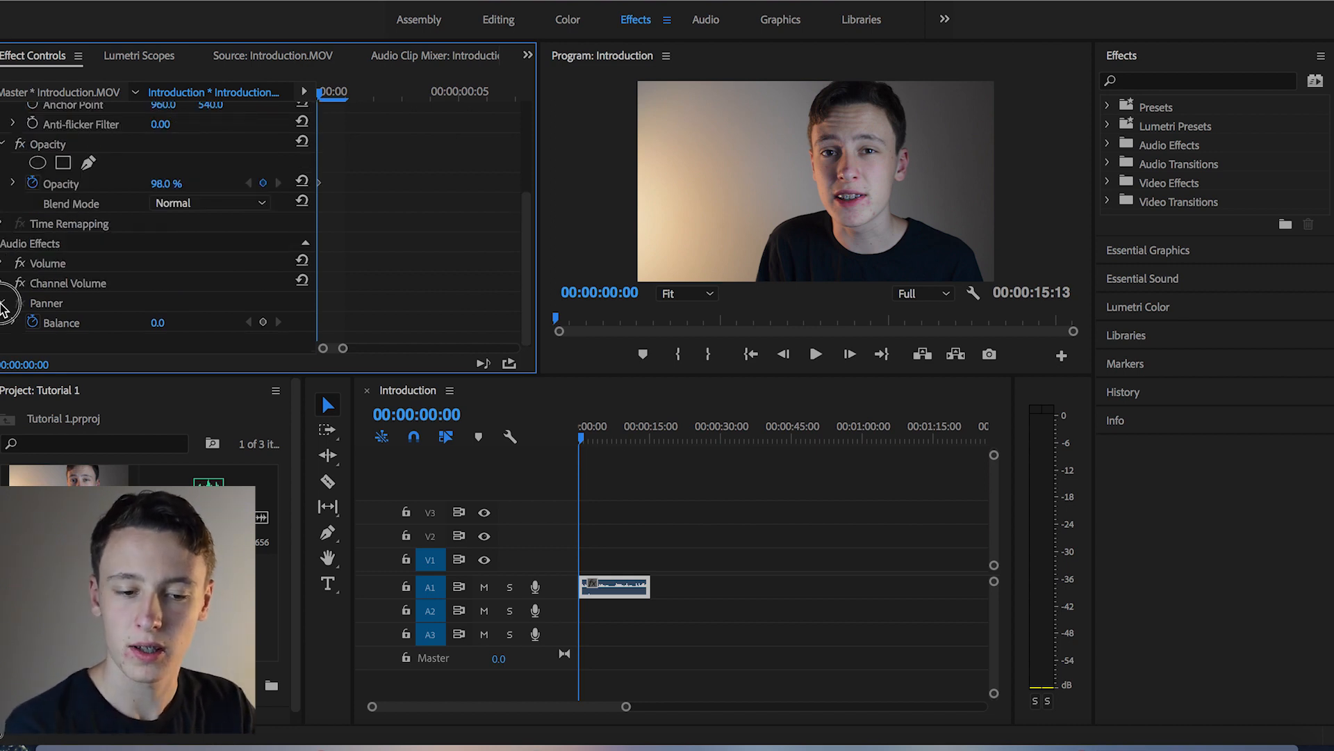
{"action": "left_click", "coordinate": [4, 303]}
{"action": "left_click", "coordinate": [4, 221]}
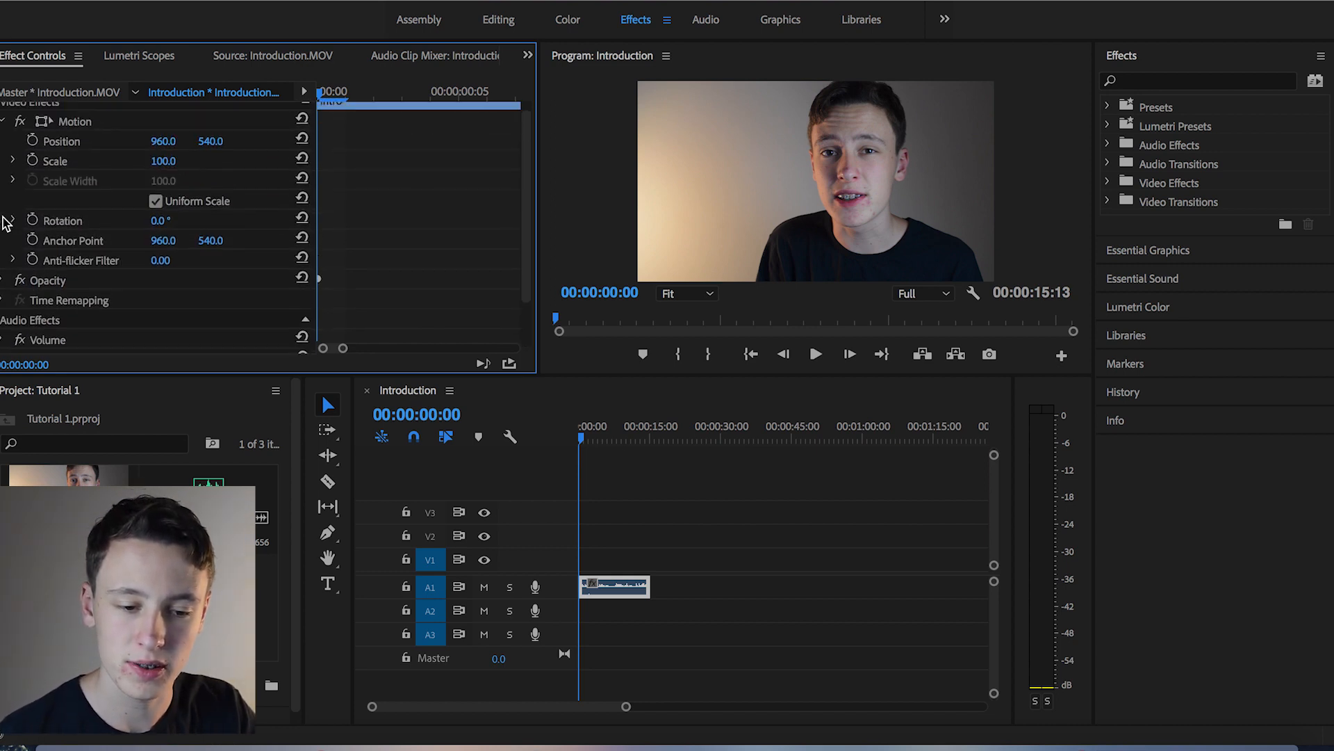
{"action": "left_click", "coordinate": [3, 121]}
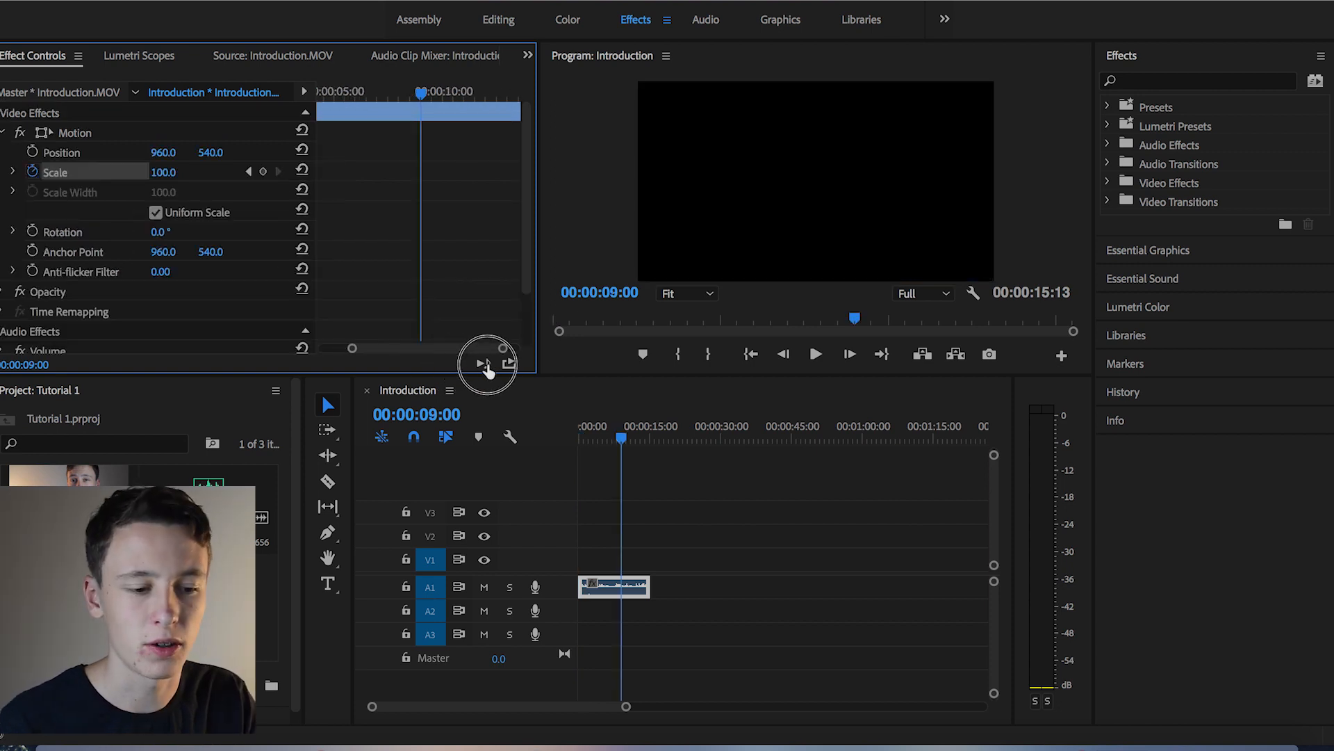
Place a second Introduction.MOV clip on V2 and A2, starting about 2.5 seconds into the sequence, and mute tracks A1 and A2.
{"action": "left_click_drag", "start_coordinate": [482, 351], "coordinate": [537, 350]}
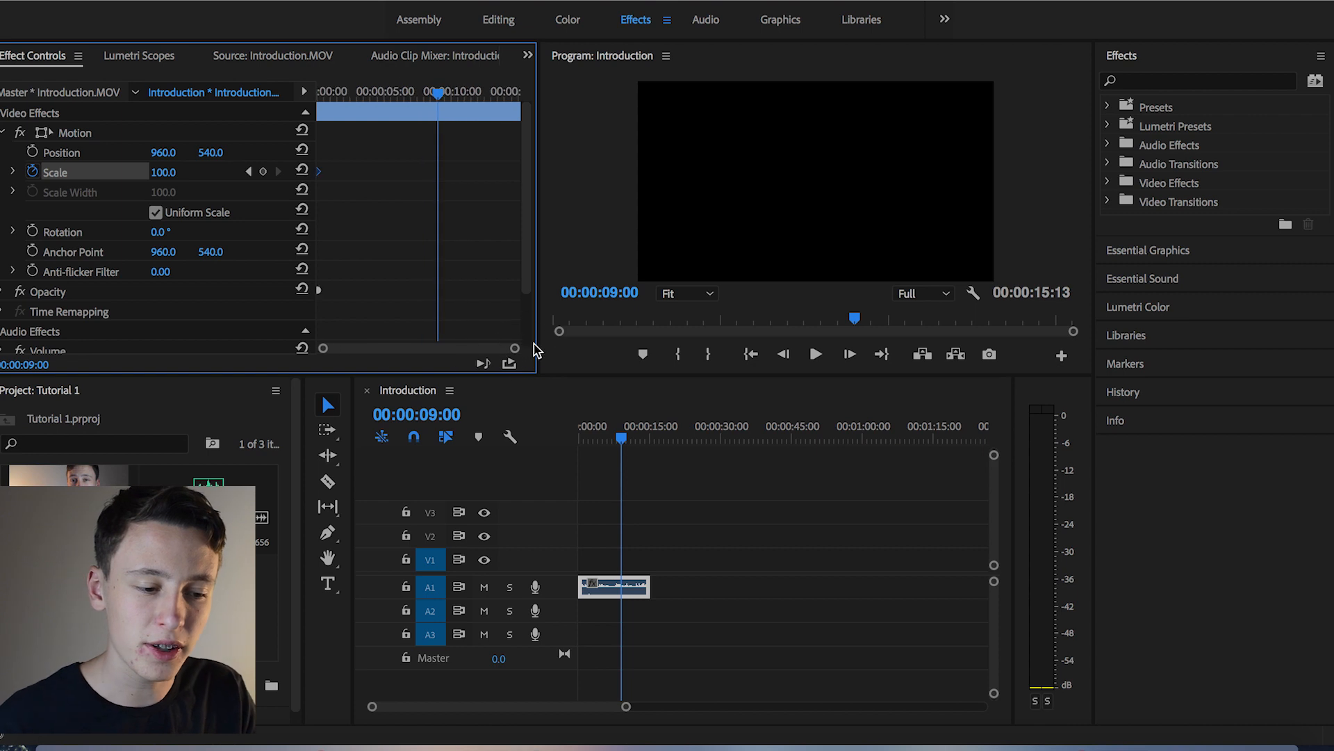
{"action": "left_click_drag", "start_coordinate": [626, 706], "coordinate": [441, 706]}
{"action": "scroll", "coordinate": [602, 709], "scroll_direction": "up", "scroll_amount": 3}
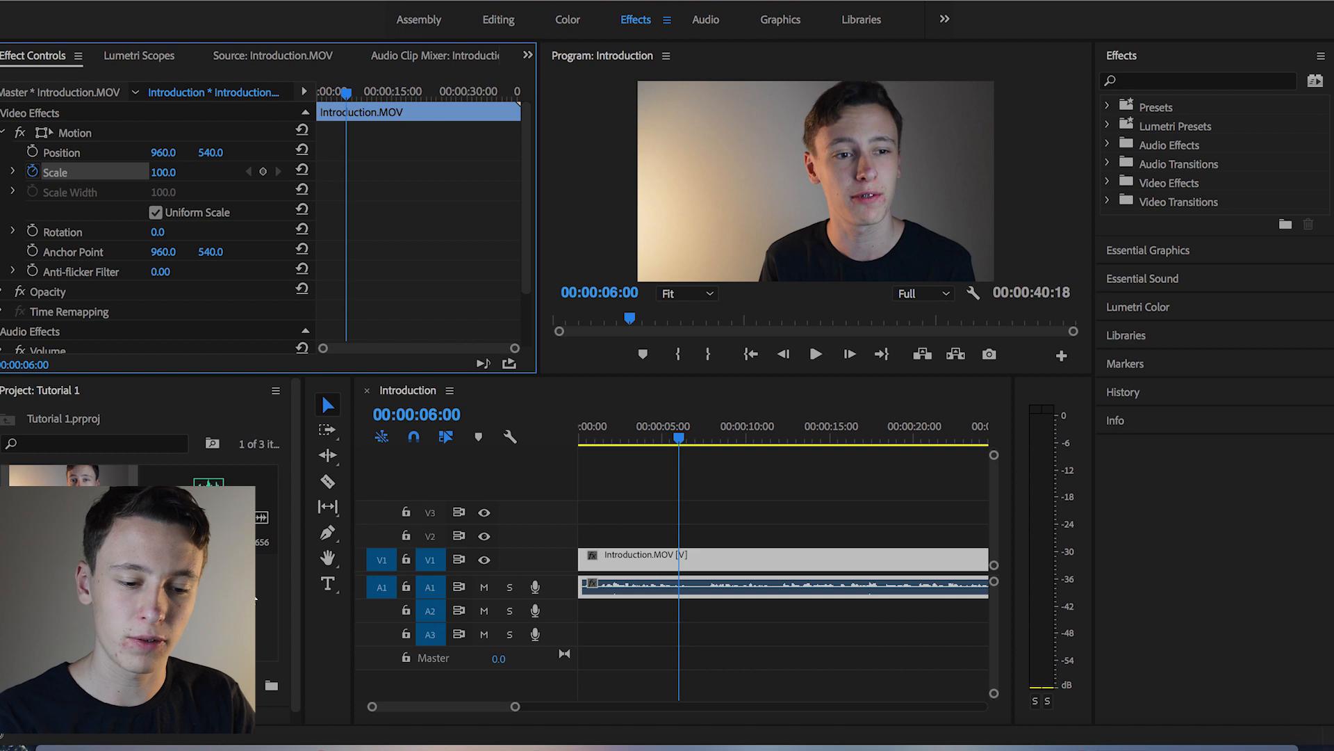
{"action": "left_click_drag", "start_coordinate": [70, 480], "coordinate": [629, 541]}
{"action": "left_click", "coordinate": [484, 587]}
{"action": "left_click", "coordinate": [485, 611]}
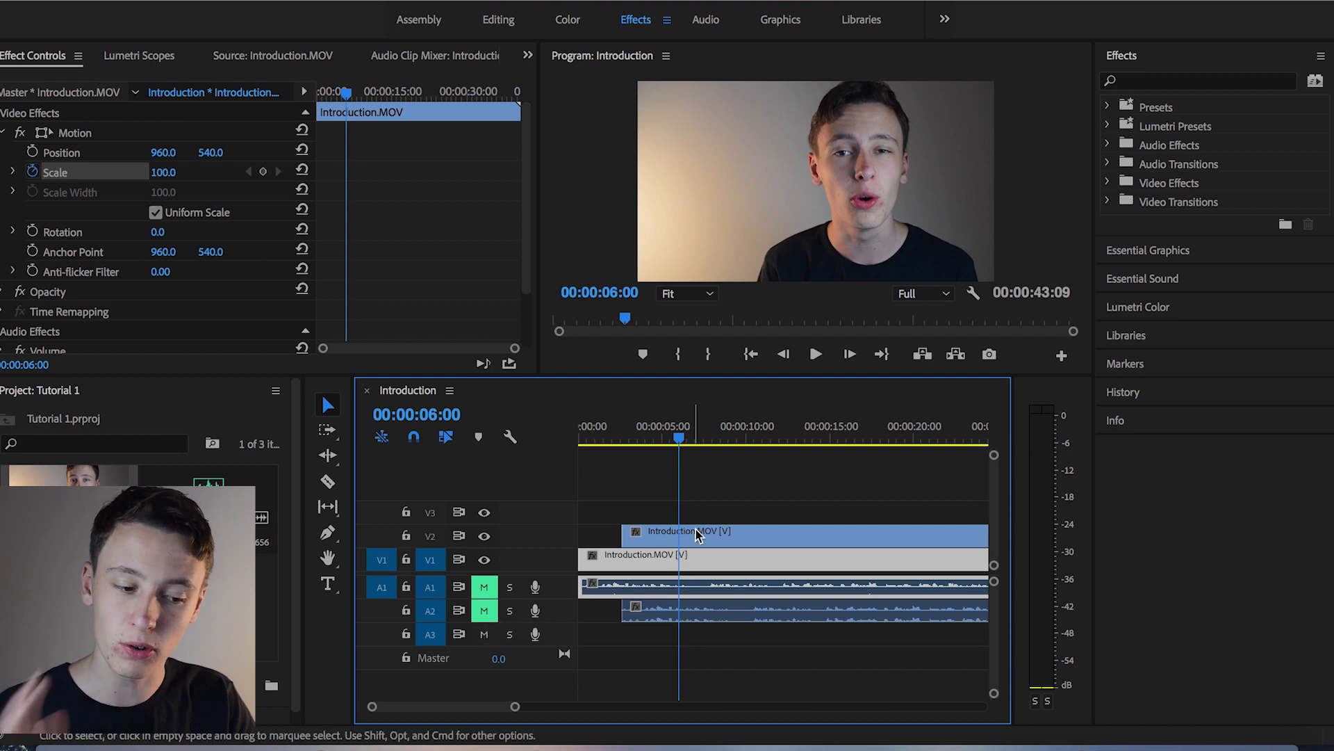
Scale the V2 Introduction.MOV clip to 34 and reposition it as a picture-in-picture in the frame's lower right corner.
{"action": "left_click", "coordinate": [673, 556]}
{"action": "left_click_drag", "start_coordinate": [170, 173], "coordinate": [125, 172]}
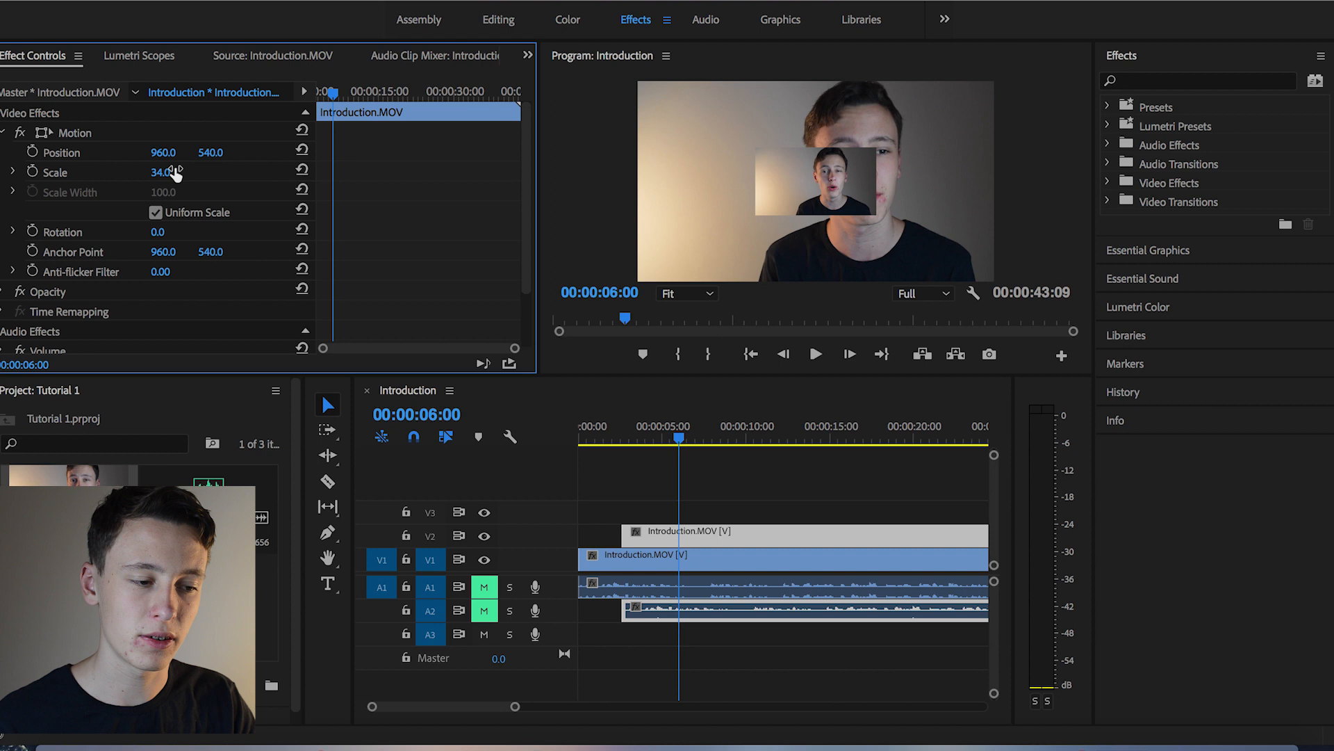
{"action": "mouse_move", "coordinate": [208, 157]}
{"action": "left_mouse_down"}
{"action": "mouse_move", "coordinate": [168, 152]}
{"action": "mouse_move", "coordinate": [218, 153]}
{"action": "left_mouse_up"}
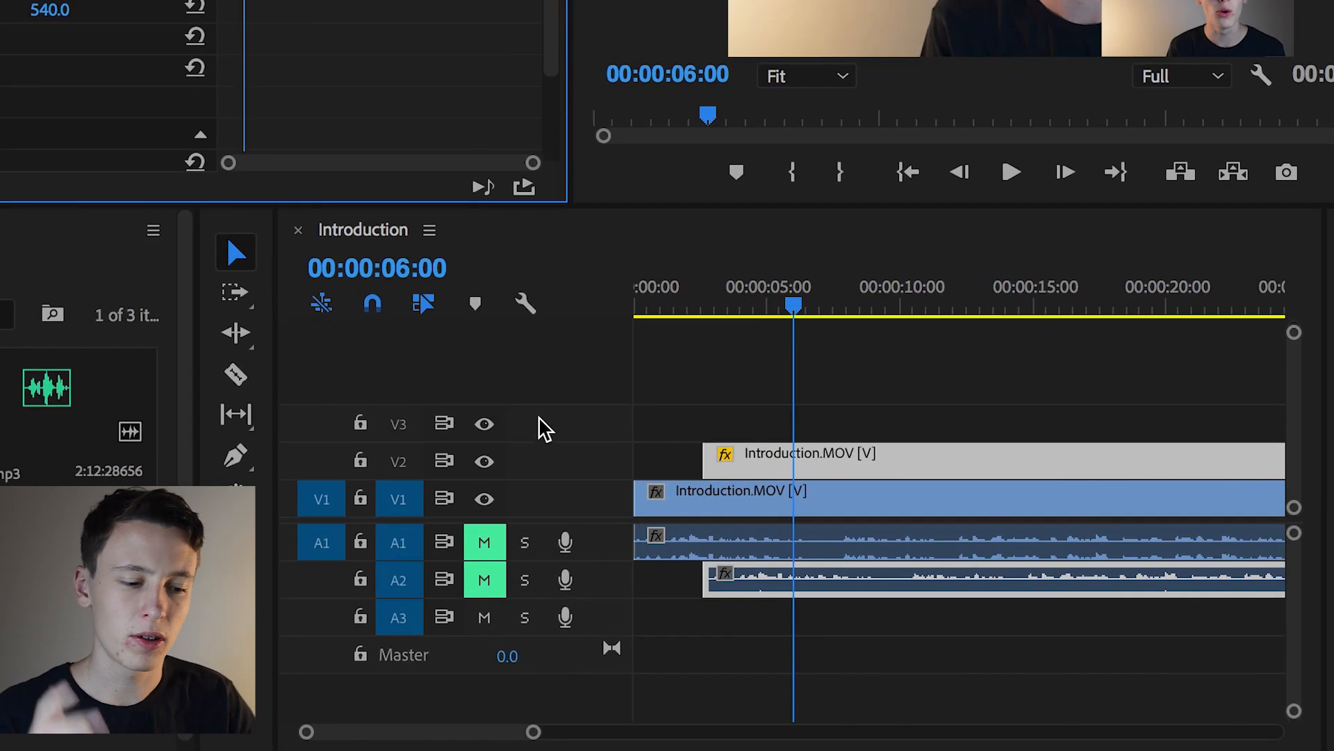
Hide video track V3 and make it visible again.
{"action": "left_click", "coordinate": [522, 516]}
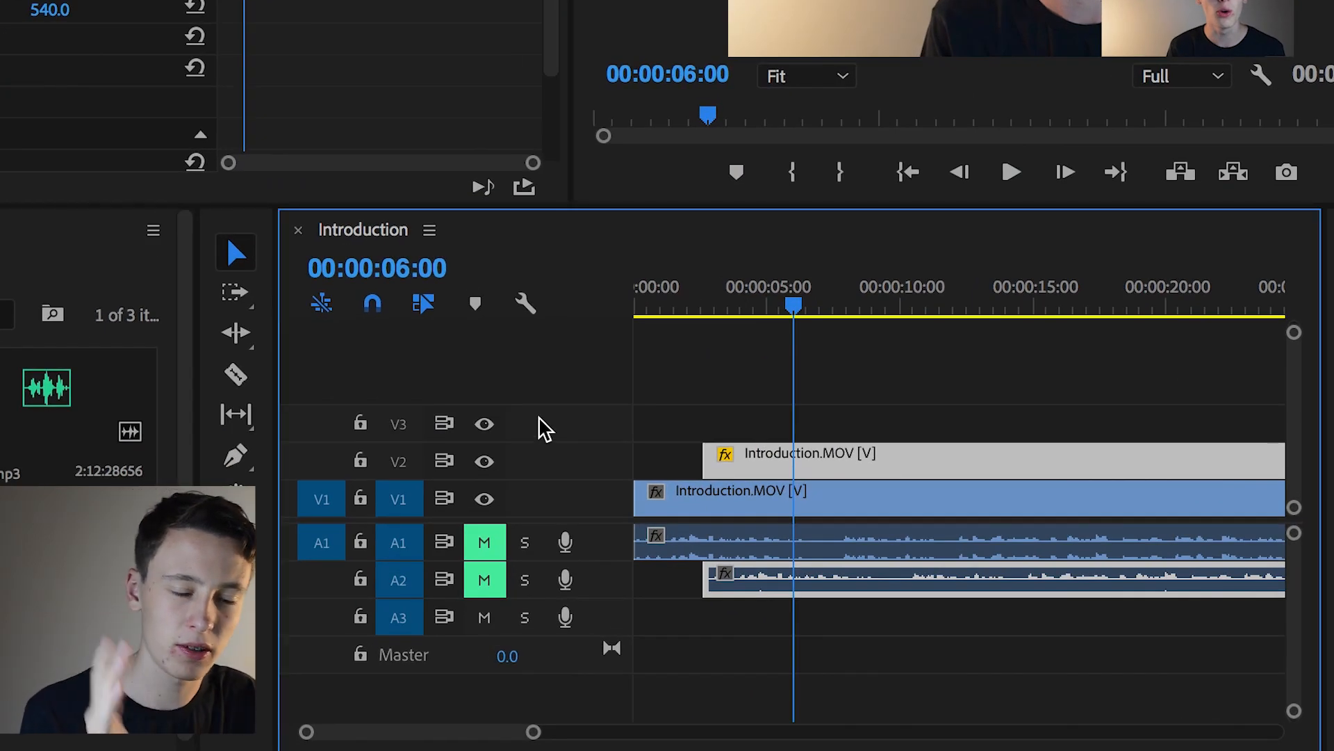
{"action": "left_click", "coordinate": [486, 426]}
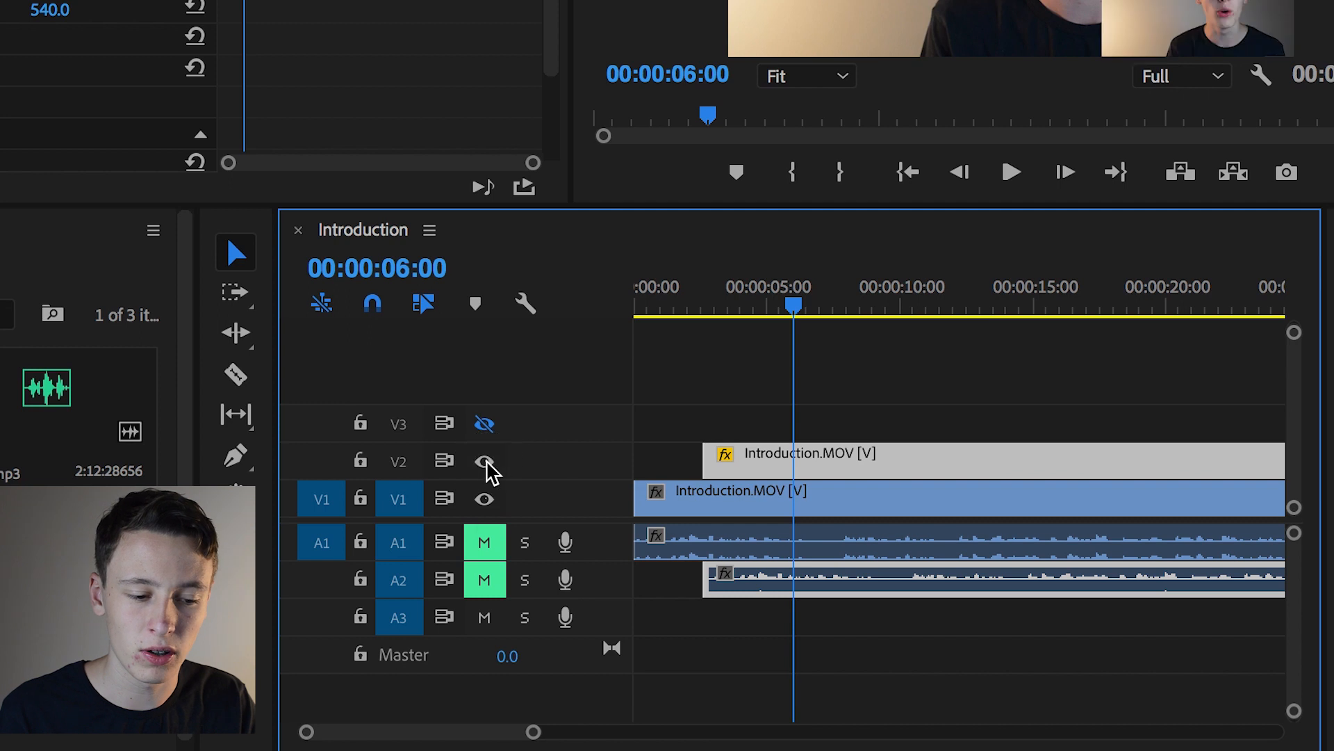
{"action": "left_click", "coordinate": [486, 425]}
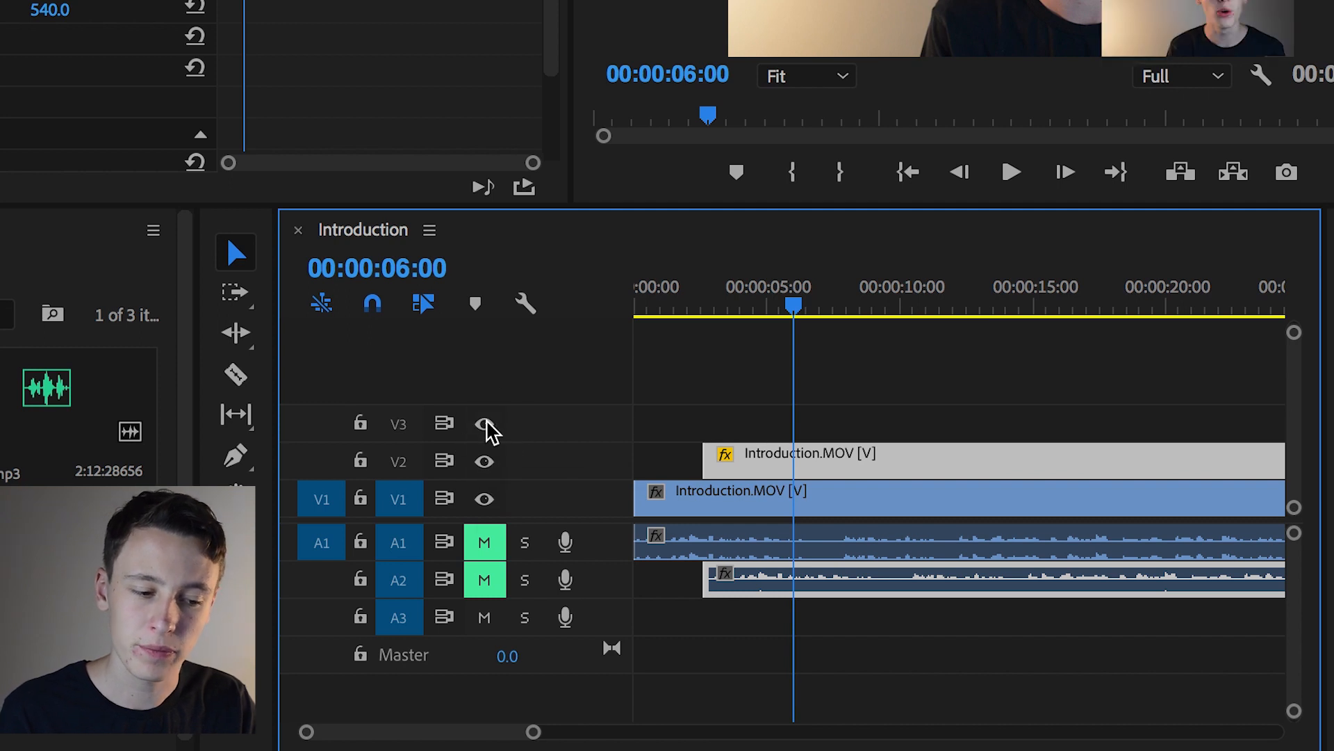
Unmute audio tracks A1 and A2, and toggle solo on and off for track A1.
{"action": "left_click", "coordinate": [485, 543]}
{"action": "left_click", "coordinate": [486, 580]}
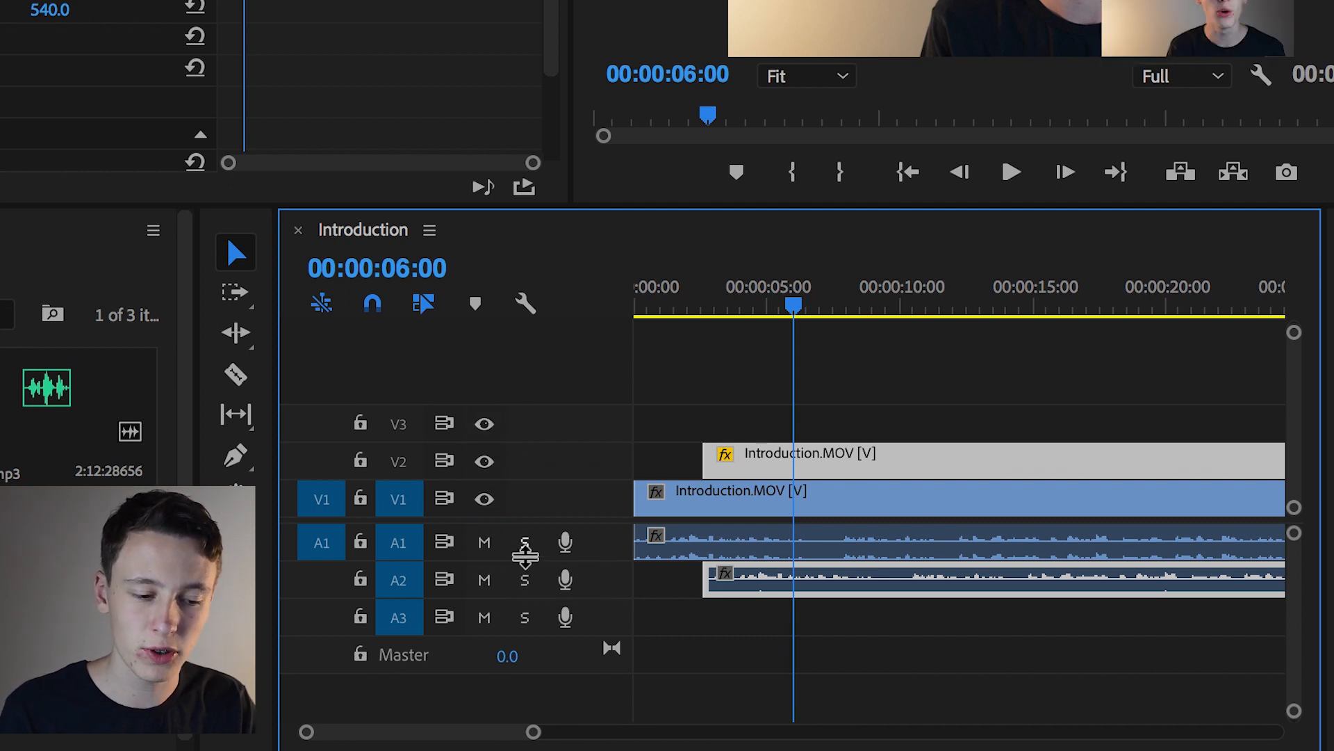
{"action": "left_click", "coordinate": [526, 544]}
{"action": "left_click", "coordinate": [525, 543]}
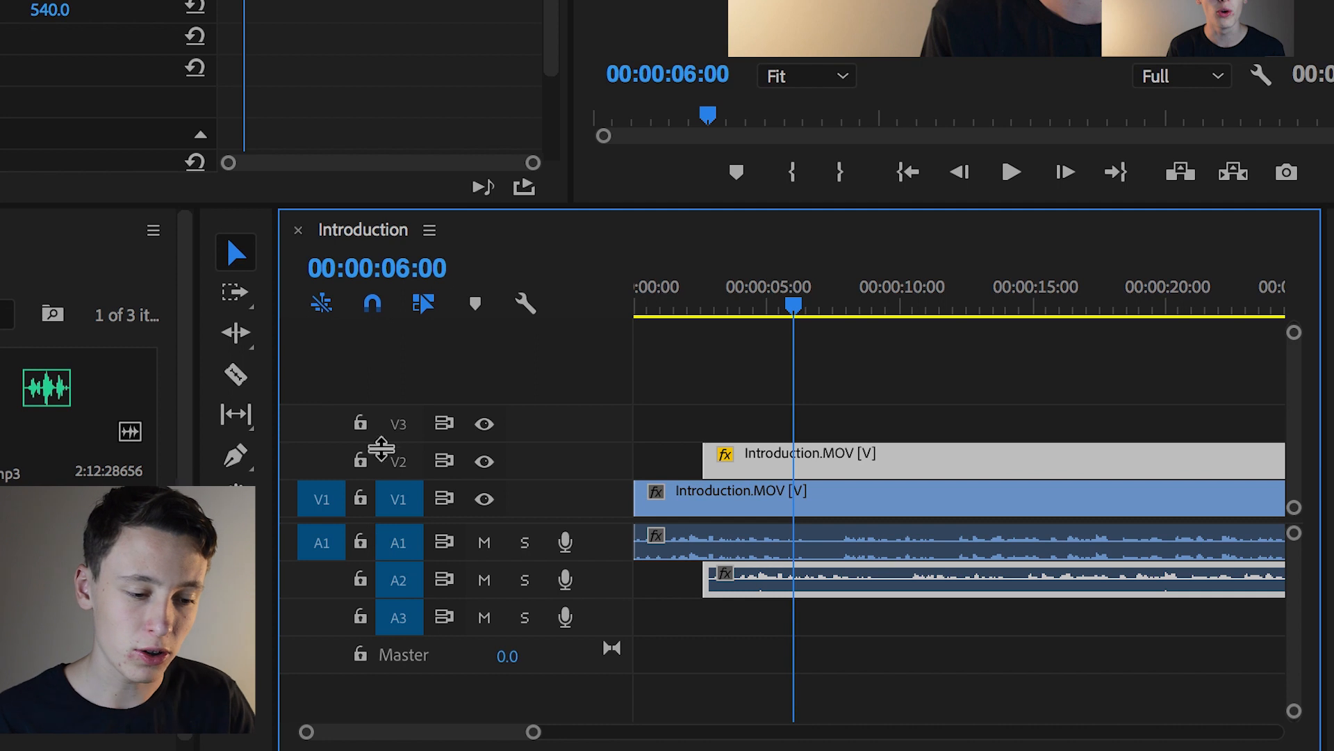
Lock video tracks V2 and V1, and unlock both again.
{"action": "left_click", "coordinate": [360, 461]}
{"action": "left_click", "coordinate": [360, 498]}
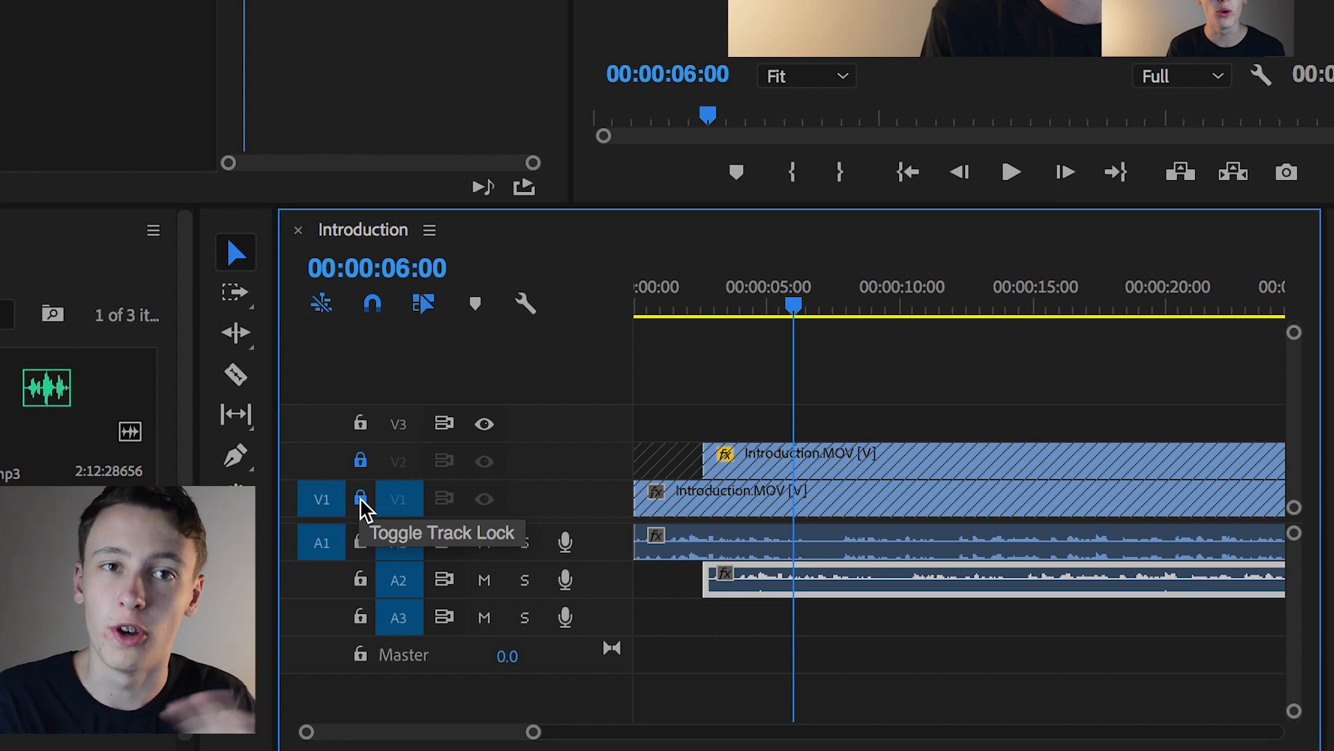
{"action": "left_click", "coordinate": [362, 506]}
{"action": "left_click", "coordinate": [361, 461]}
Move the picture-in-picture Introduction.MOV clip up to a new V4 track, and delete it with its A2 audio.
{"action": "left_click", "coordinate": [789, 469]}
{"action": "left_click_drag", "start_coordinate": [785, 416], "coordinate": [778, 381]}
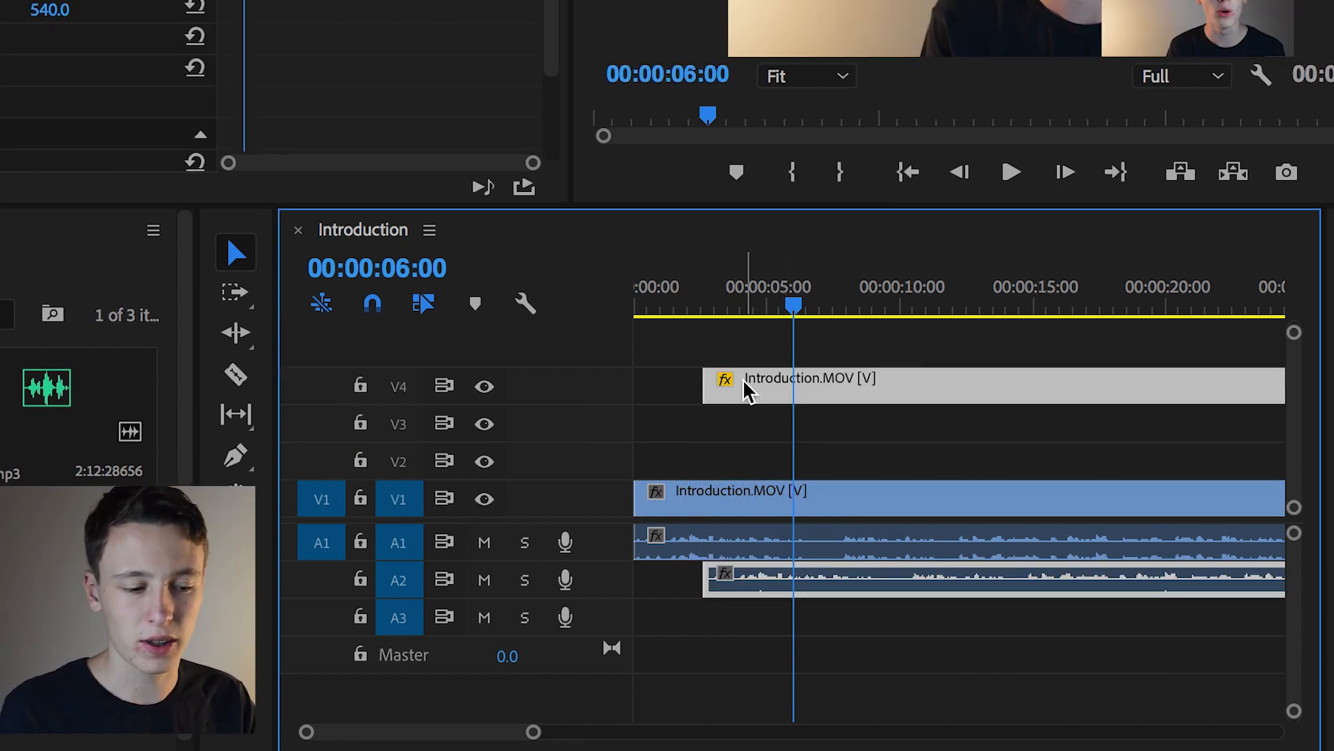
{"action": "key", "text": "Delete"}
{"action": "left_click", "coordinate": [1299, 427]}
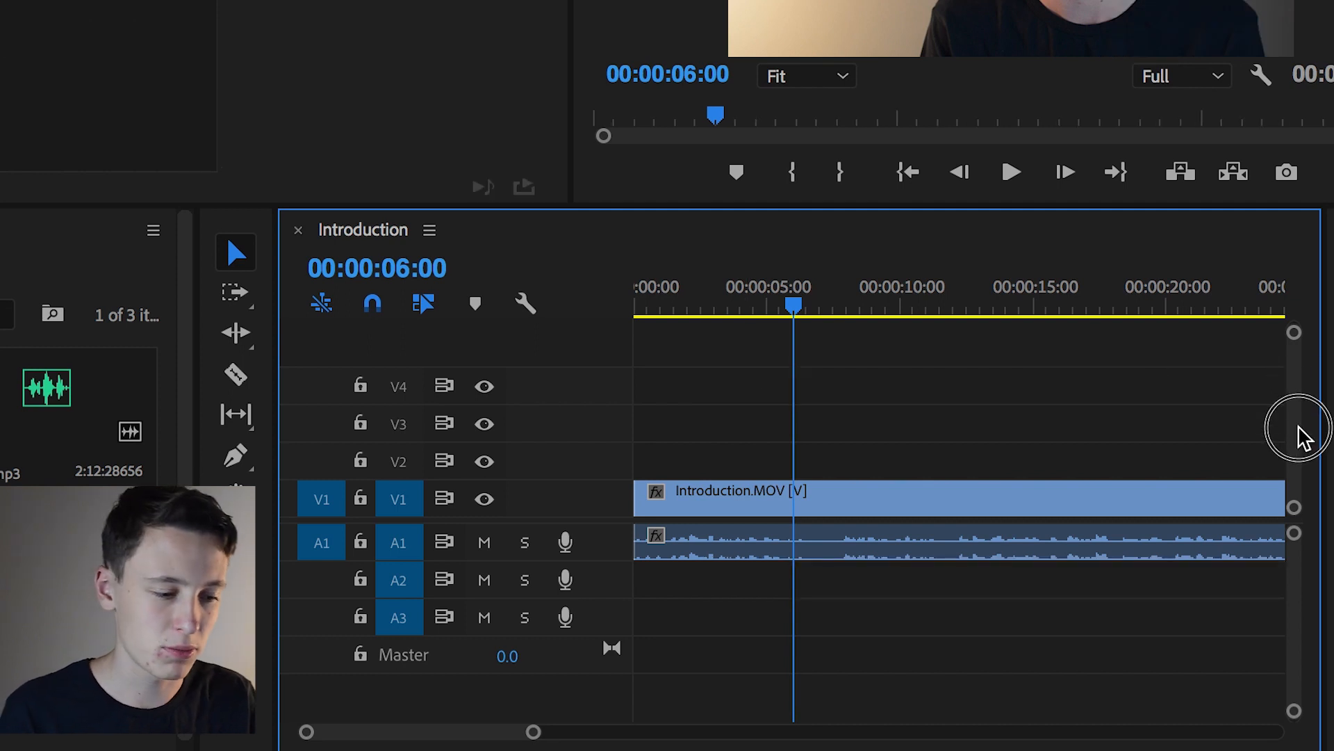
Look through the sequence's video tracks and move the playhead to 00:00:13:24.
{"action": "scroll", "coordinate": [1304, 438], "scroll_direction": "up", "scroll_amount": 2}
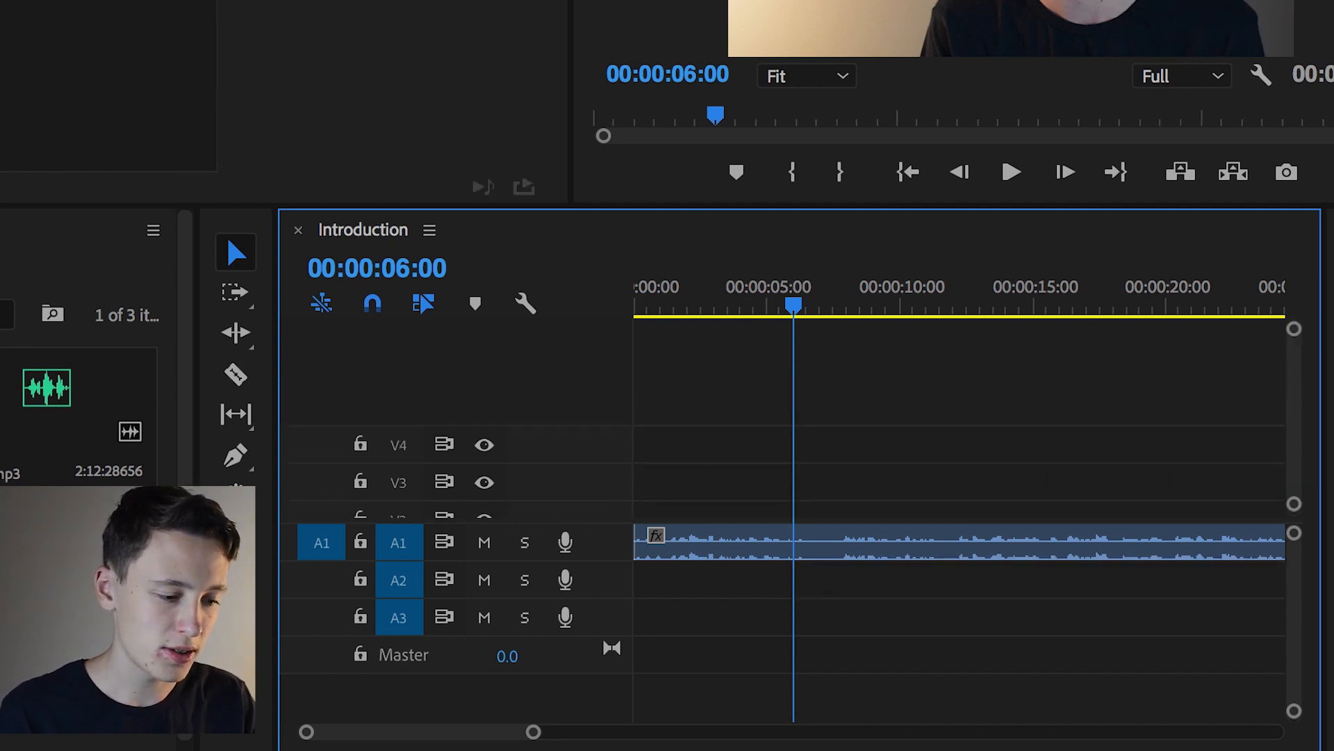
{"action": "scroll", "coordinate": [843, 399], "scroll_direction": "down", "scroll_amount": 2}
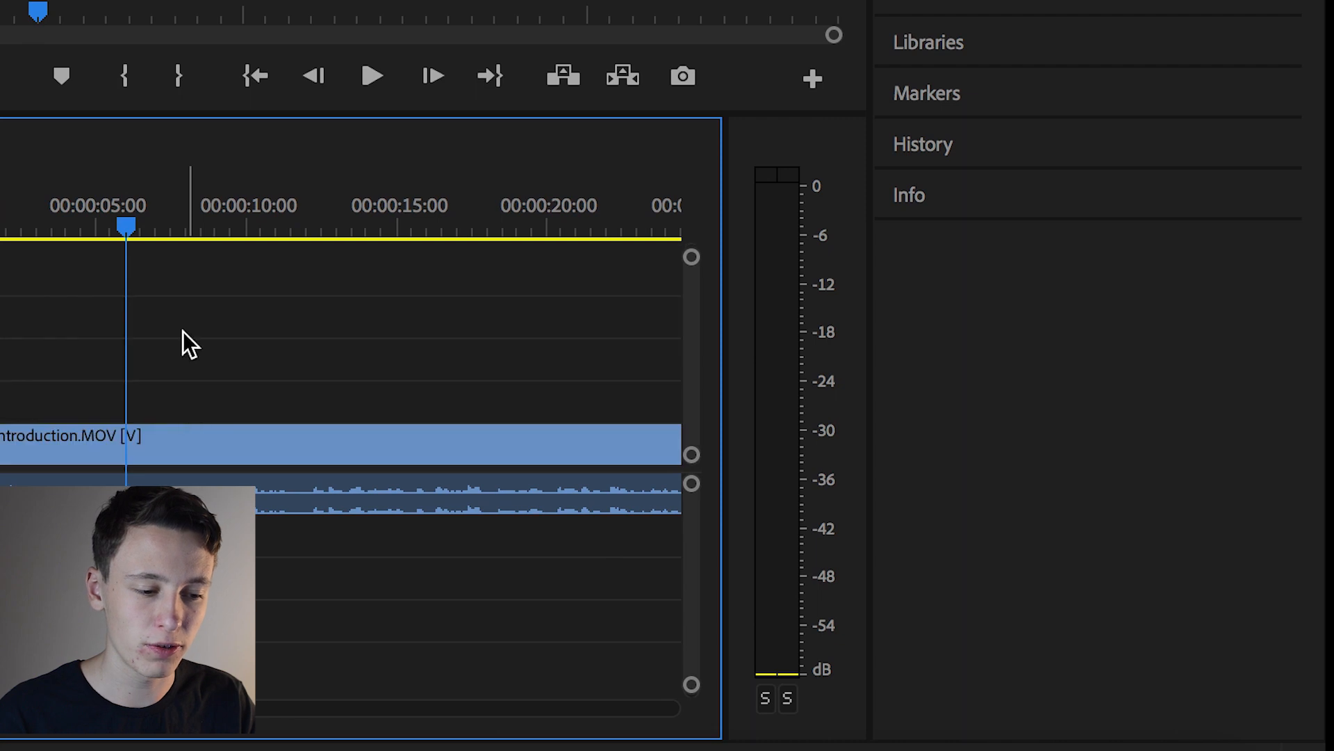
{"action": "left_click_drag", "start_coordinate": [125, 227], "coordinate": [366, 233]}
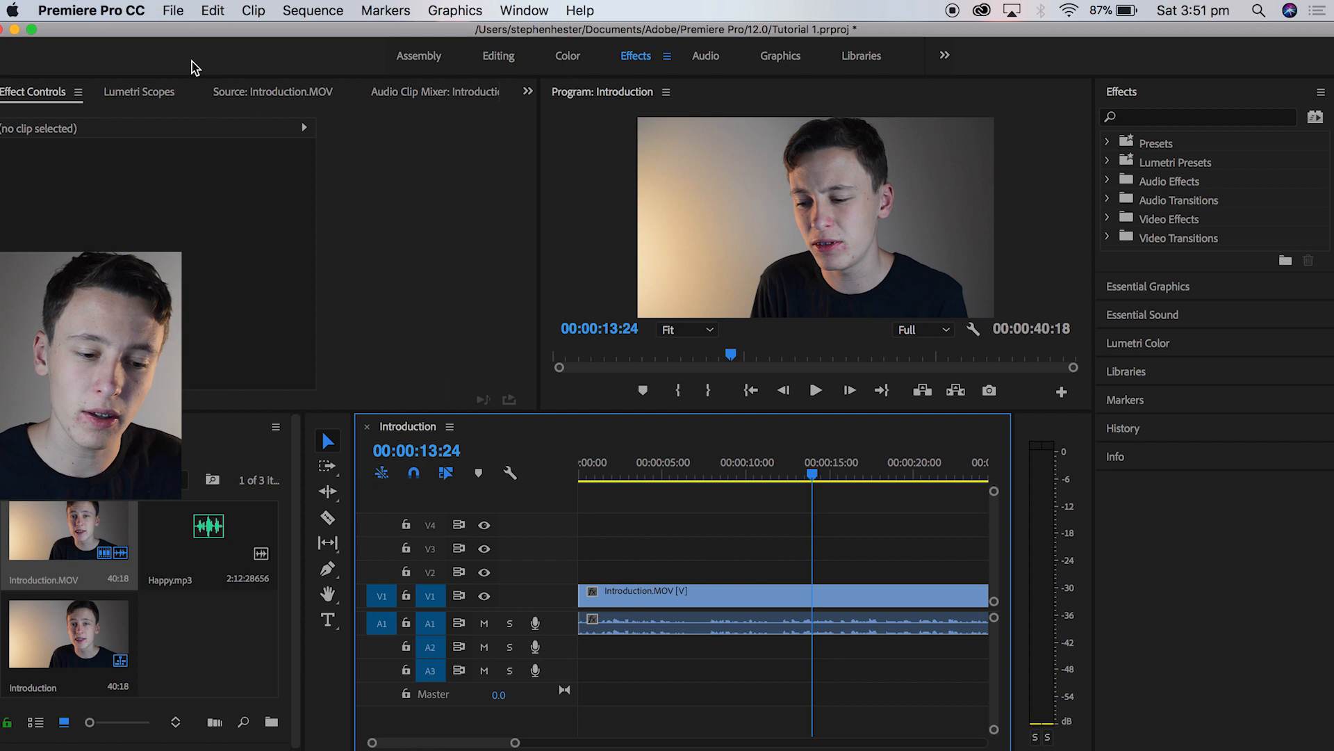
Open the media export settings for the Introduction sequence and review the video bitrate options.
{"action": "left_click", "coordinate": [173, 12]}
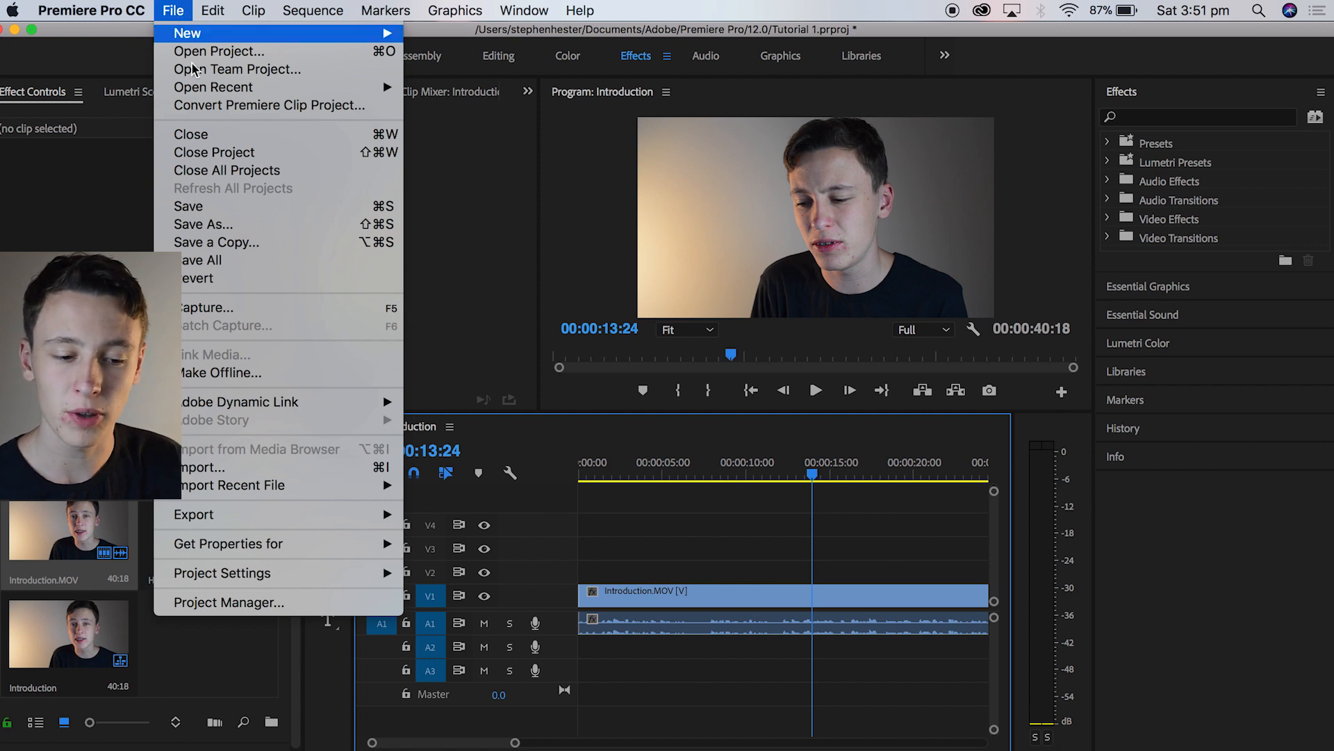
{"action": "mouse_move", "coordinate": [245, 514]}
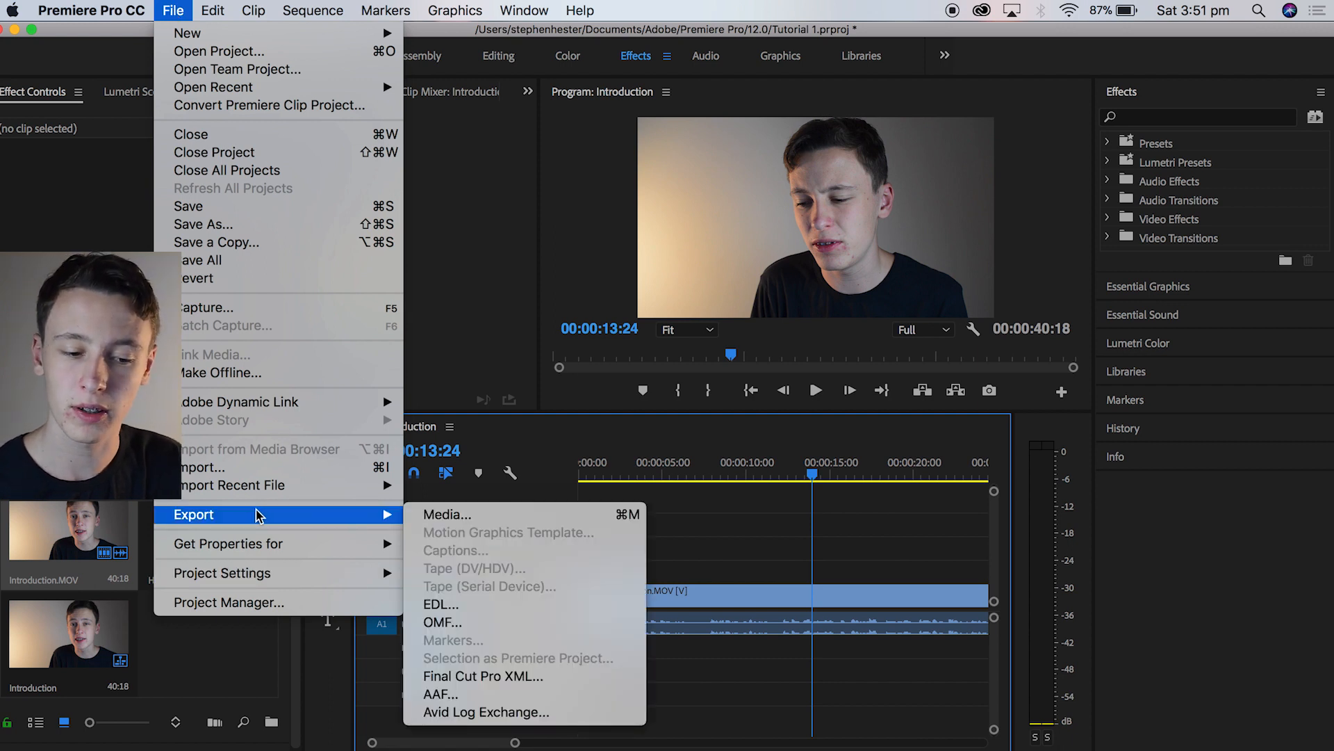
{"action": "left_click", "coordinate": [456, 518]}
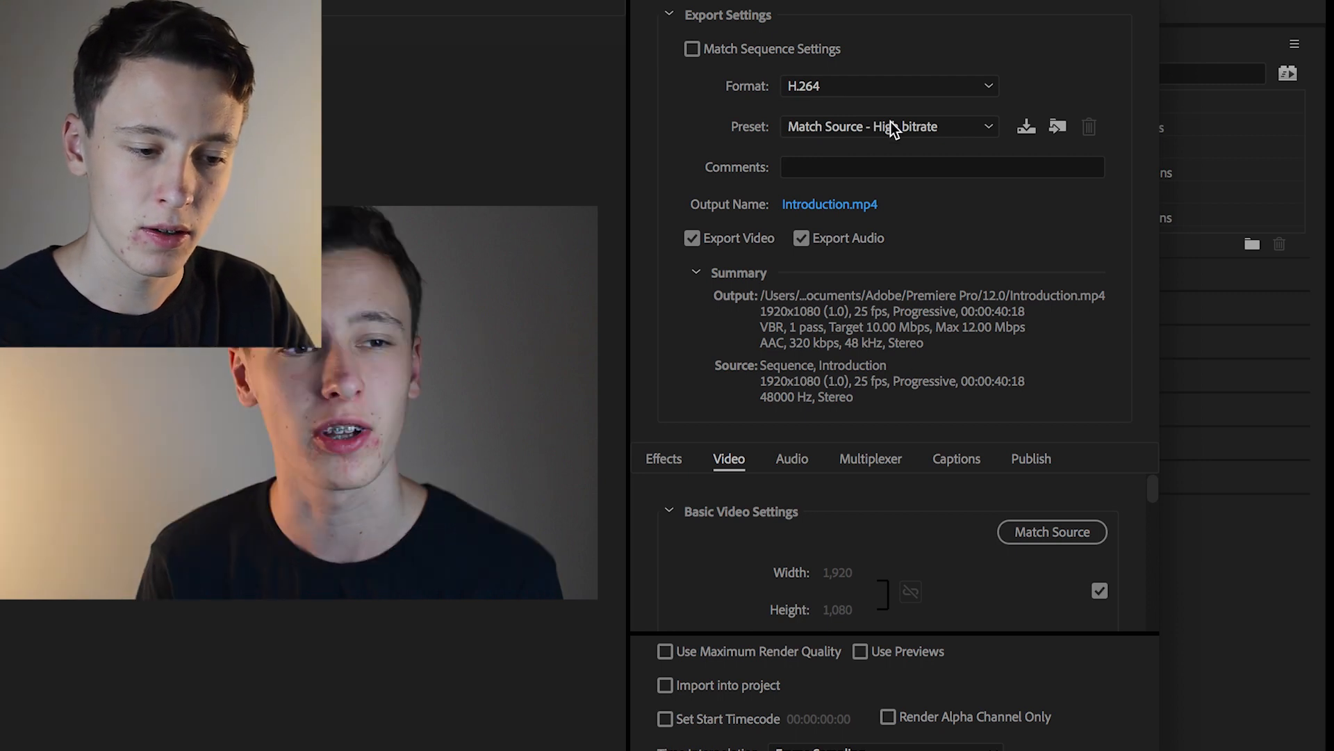
{"action": "scroll", "coordinate": [930, 527], "scroll_direction": "down", "scroll_amount": 10}
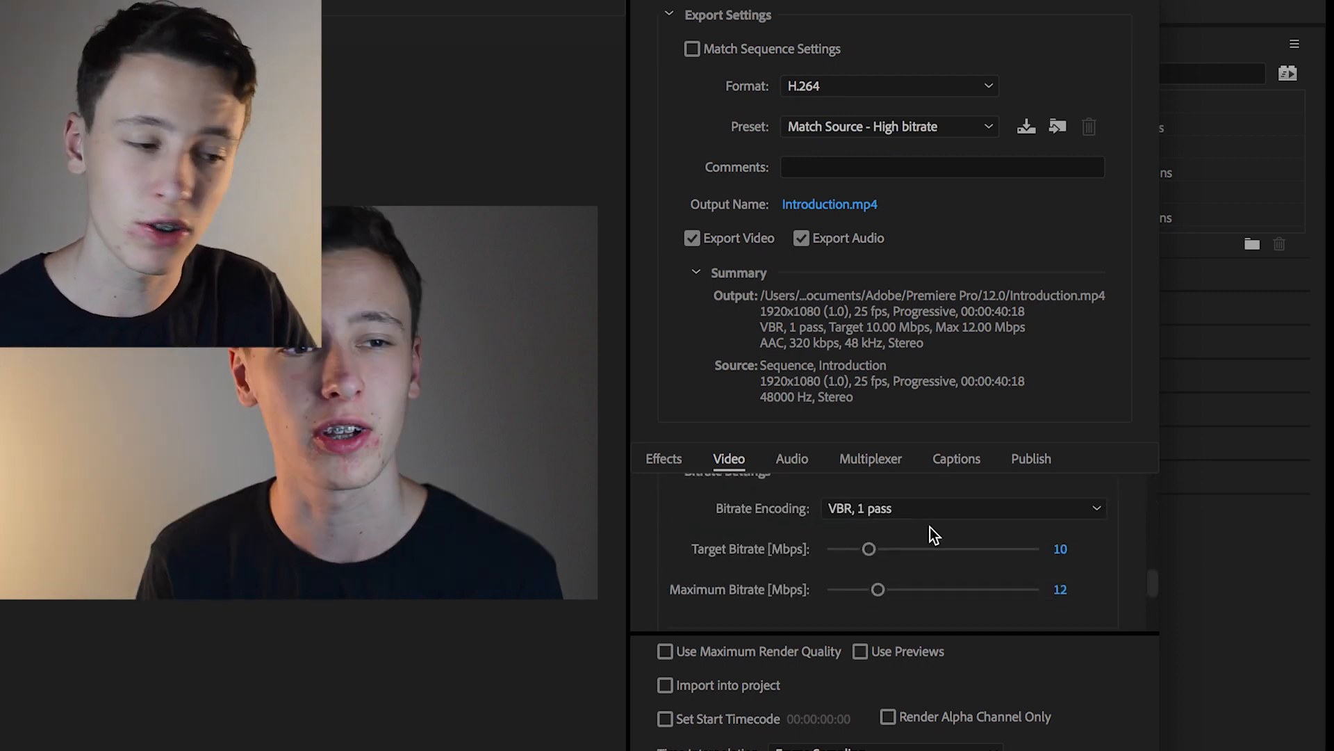
{"action": "scroll", "coordinate": [930, 526], "scroll_direction": "up", "scroll_amount": 10}
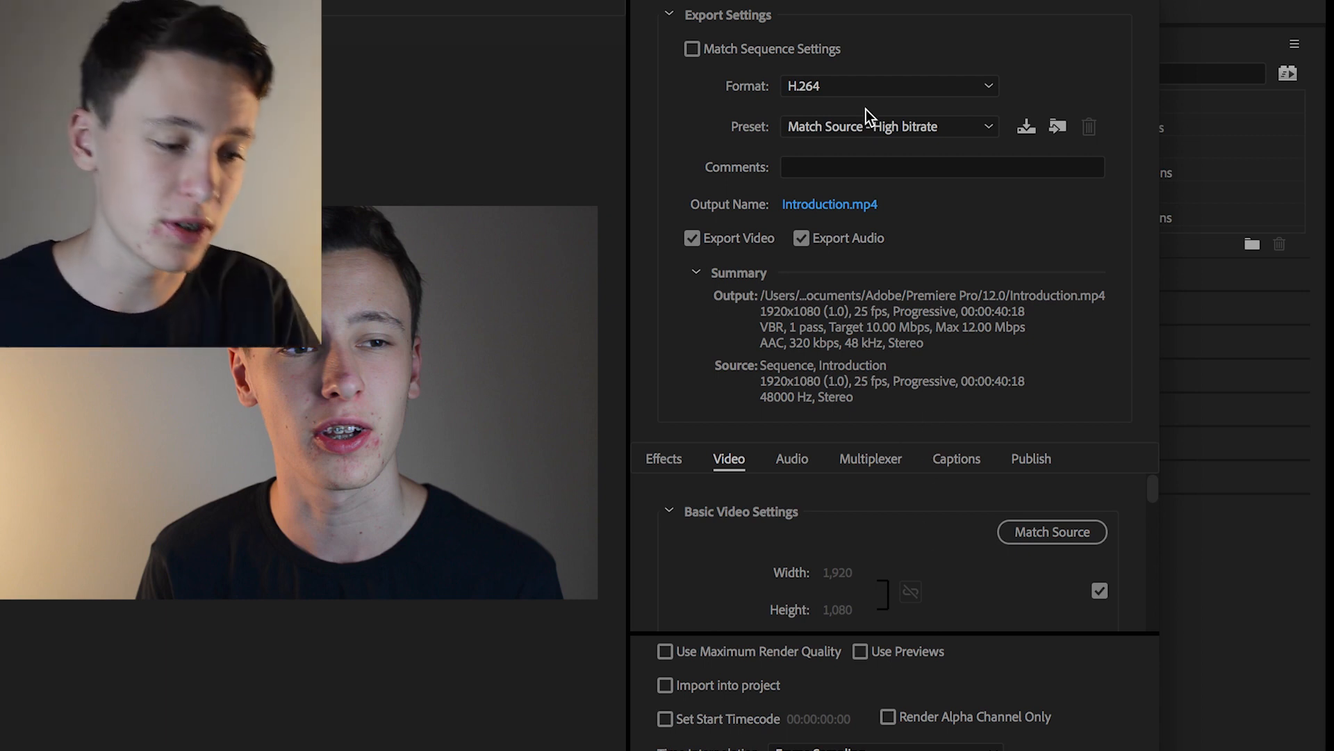
Keep the H.264 format and Match Source - High bitrate preset, and add the export to the Adobe Media Encoder queue.
{"action": "left_click", "coordinate": [858, 86]}
{"action": "left_click", "coordinate": [858, 86]}
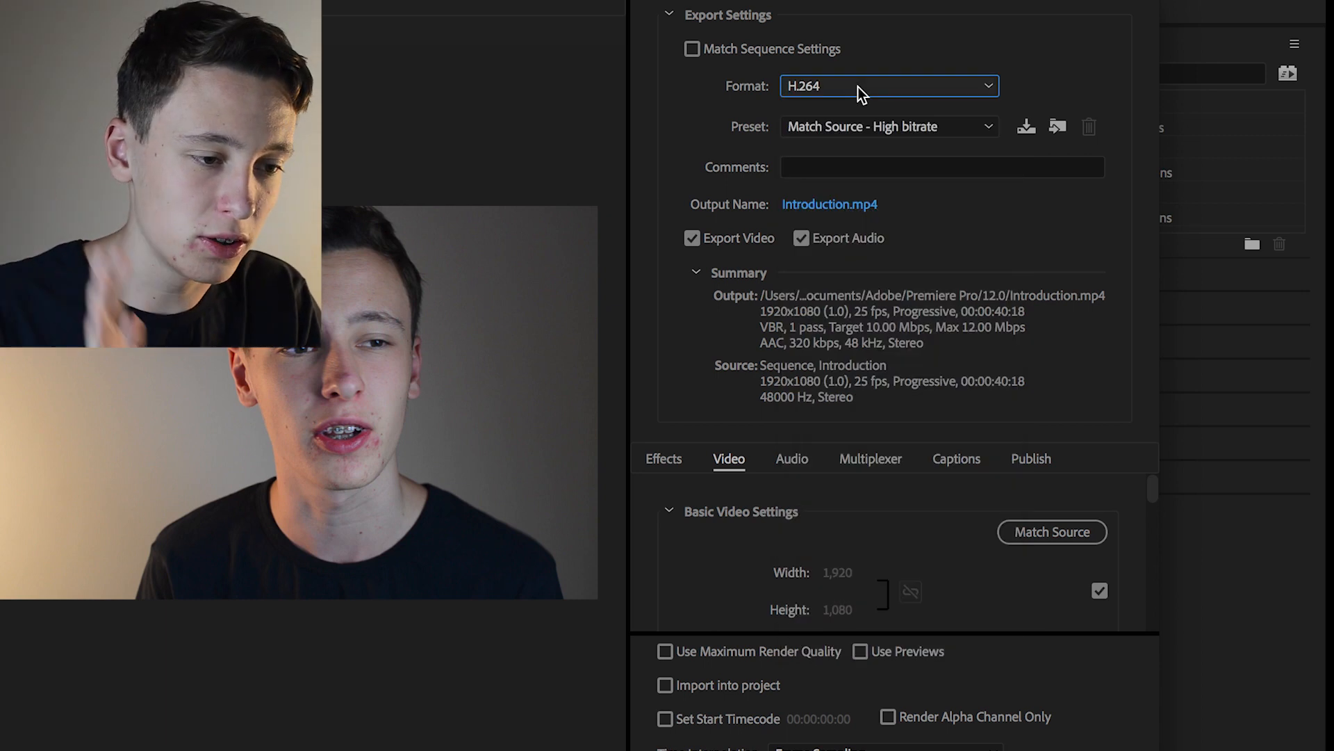
{"action": "left_click", "coordinate": [873, 132]}
{"action": "left_click", "coordinate": [917, 54]}
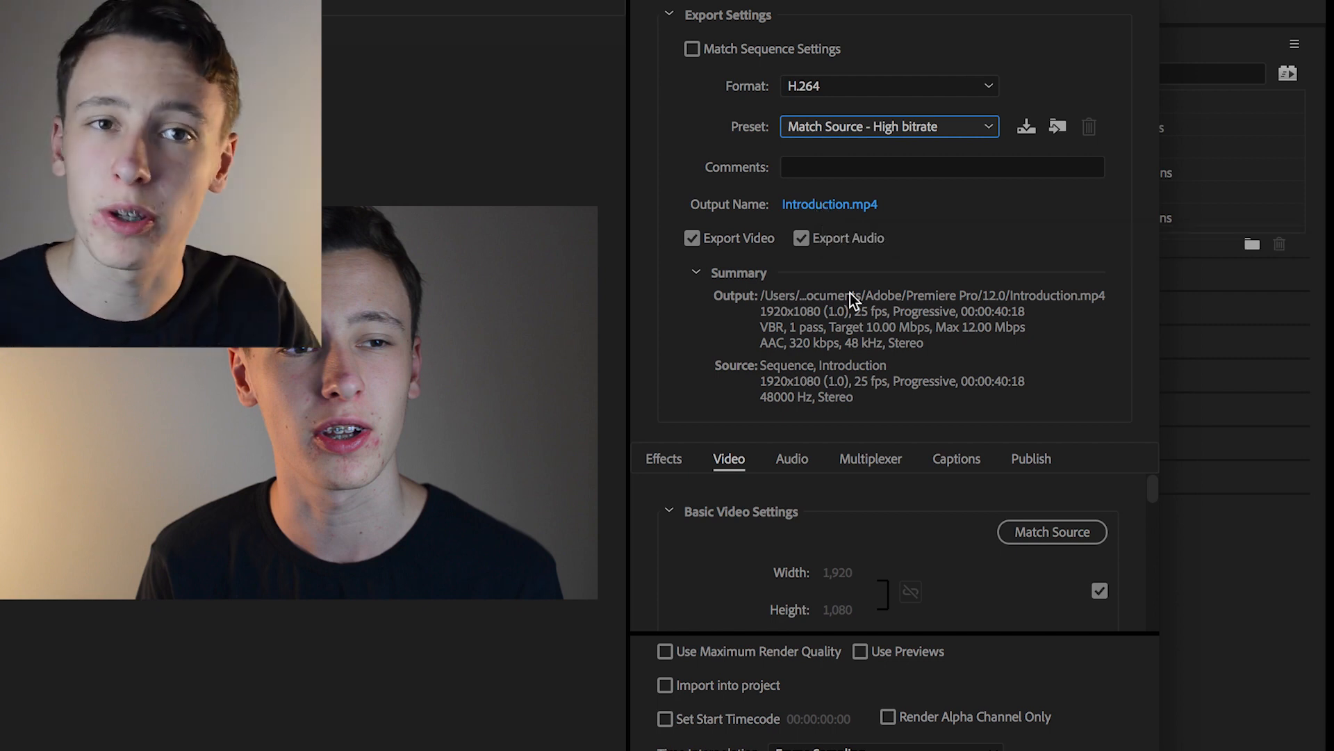
{"action": "scroll", "coordinate": [969, 594], "scroll_direction": "down", "scroll_amount": 2}
{"action": "scroll", "coordinate": [969, 594], "scroll_direction": "up", "scroll_amount": 2}
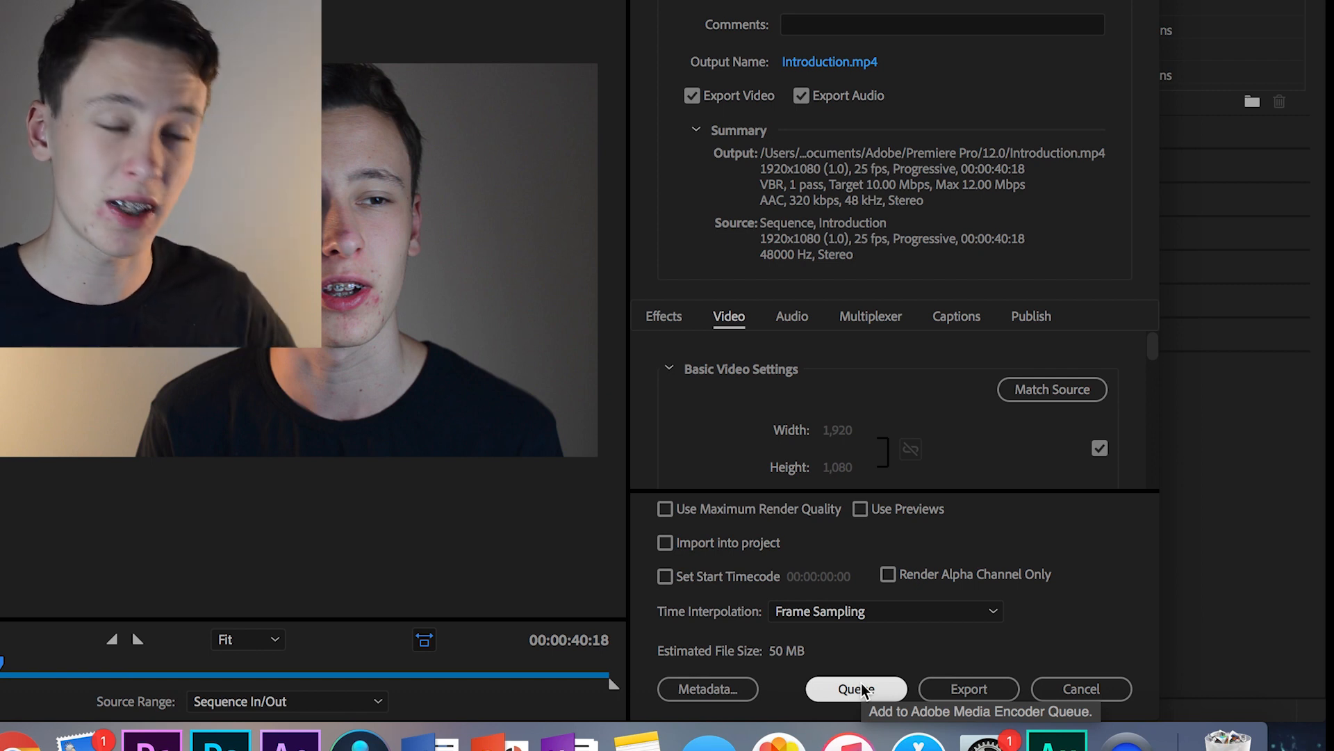
{"action": "left_click", "coordinate": [862, 691]}
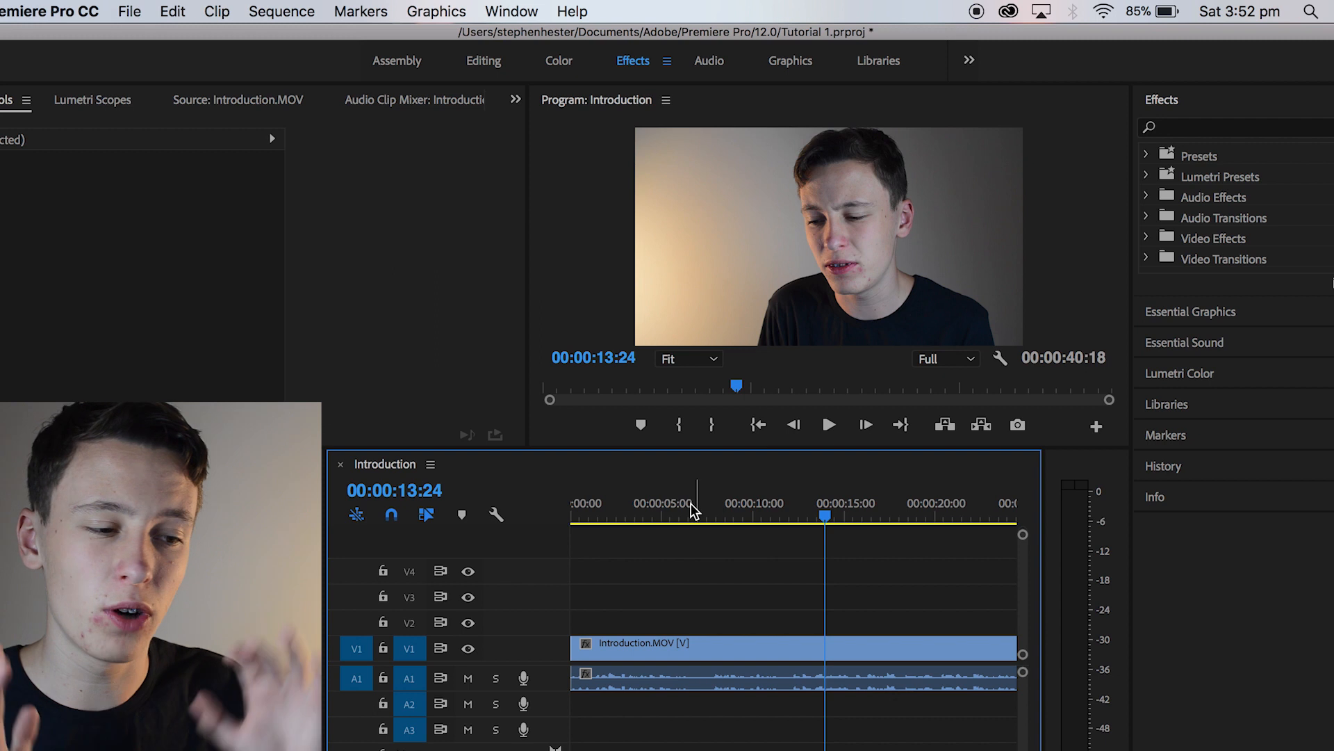
Return the playhead to the start of the Introduction sequence and view the sequence's render options.
{"action": "key", "text": "Home"}
{"action": "left_click", "coordinate": [308, 16]}
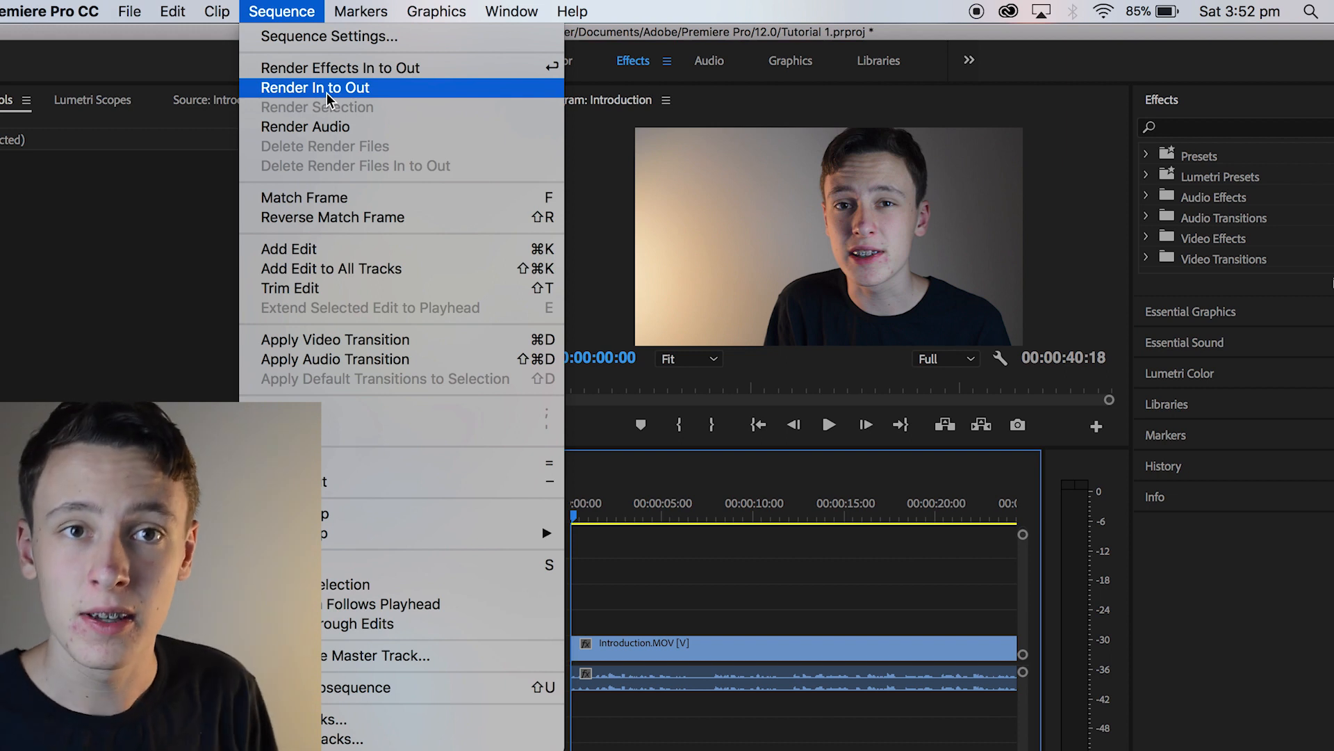
{"action": "left_click", "coordinate": [691, 505]}
Scrub through the opening of the Introduction sequence and bring the playhead back to 00:00:00:00.
{"action": "left_click_drag", "start_coordinate": [669, 506], "coordinate": [492, 518]}
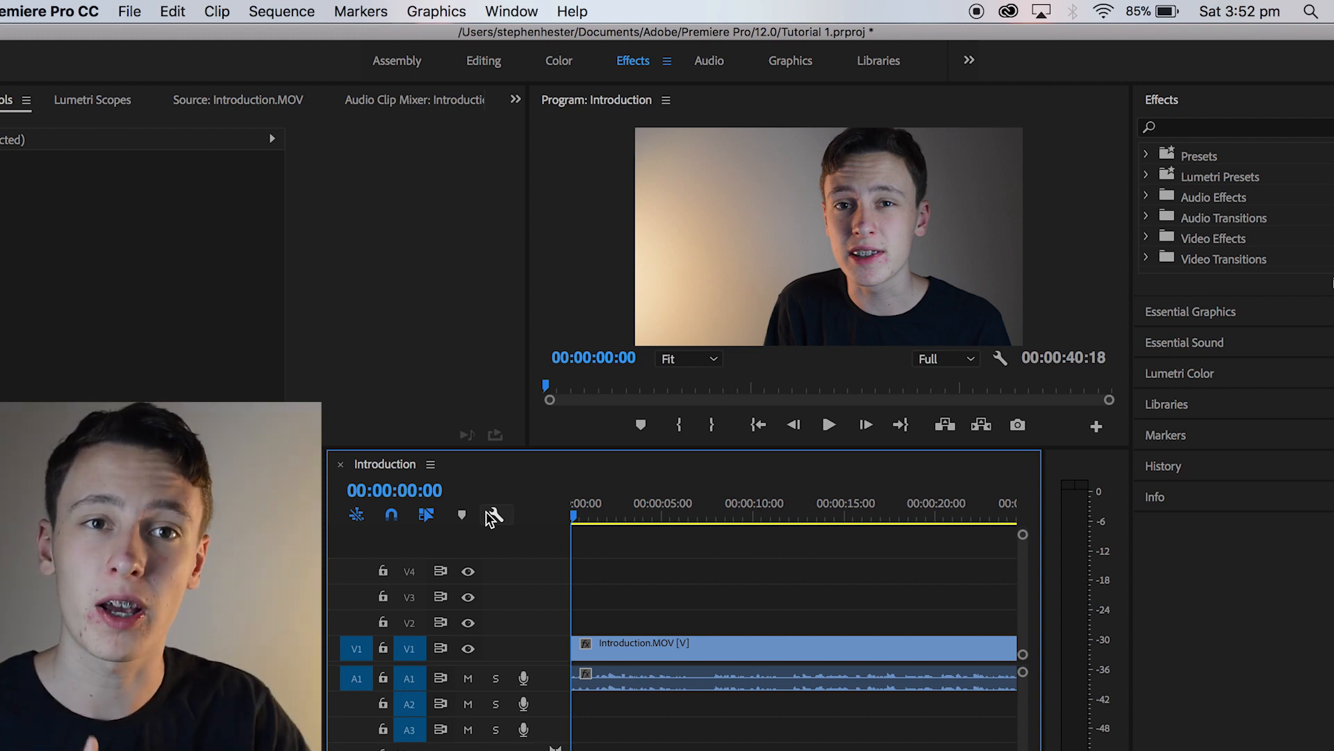
{"action": "left_click_drag", "start_coordinate": [571, 516], "coordinate": [784, 515]}
{"action": "left_click_drag", "start_coordinate": [581, 521], "coordinate": [501, 512]}
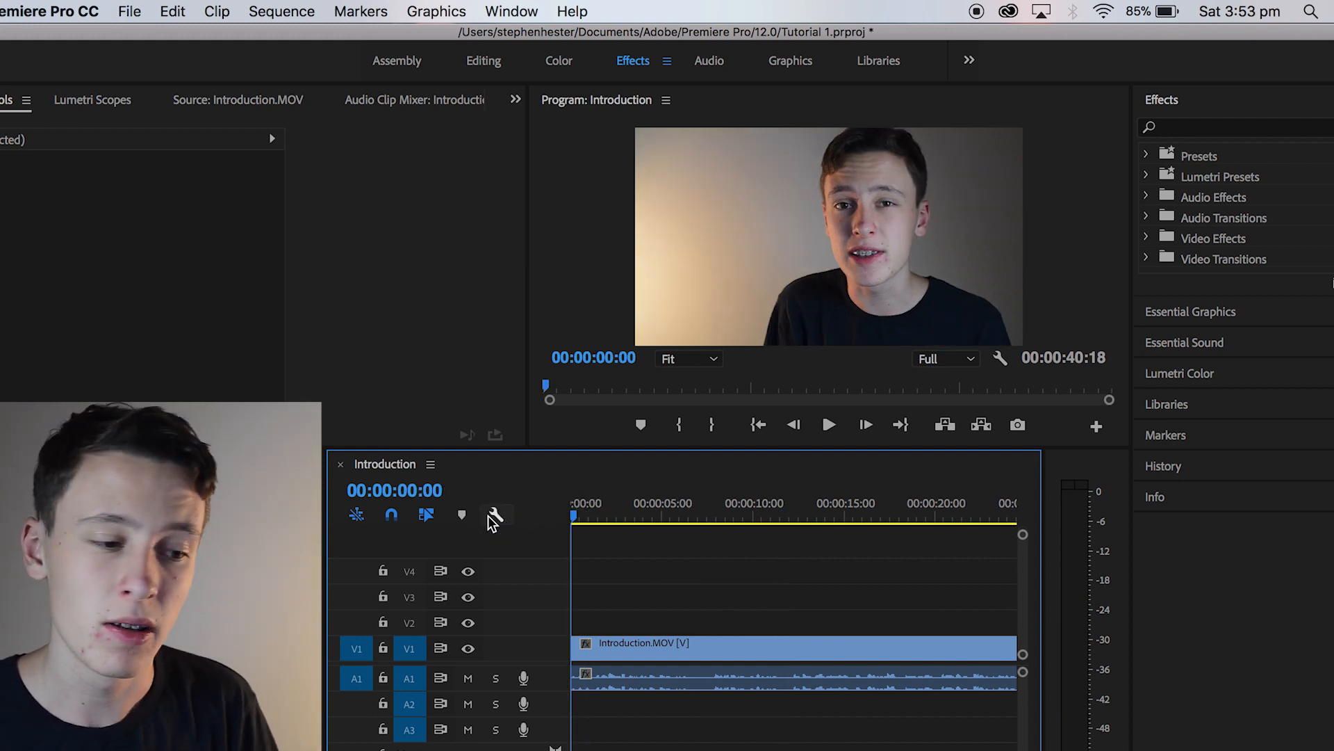
Select the Introduction.MOV clip on V1 and A1.
{"action": "left_click", "coordinate": [662, 681]}
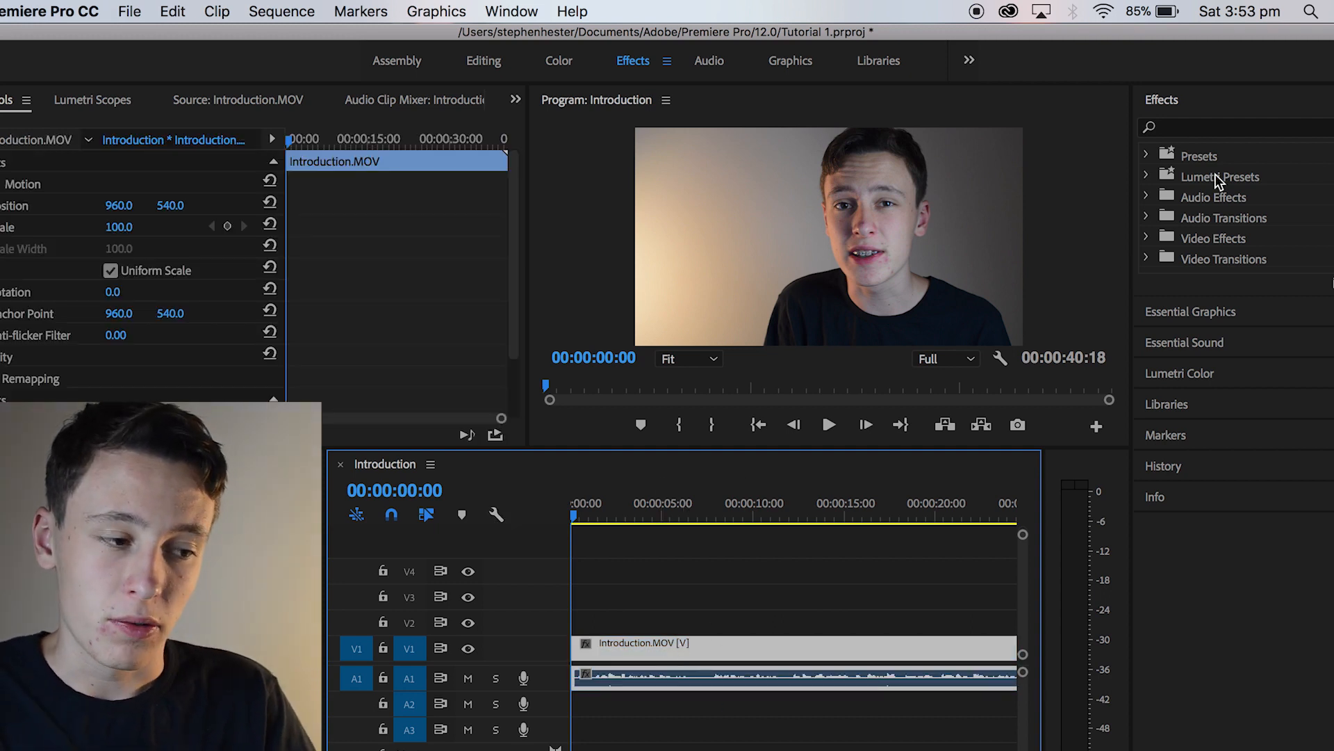